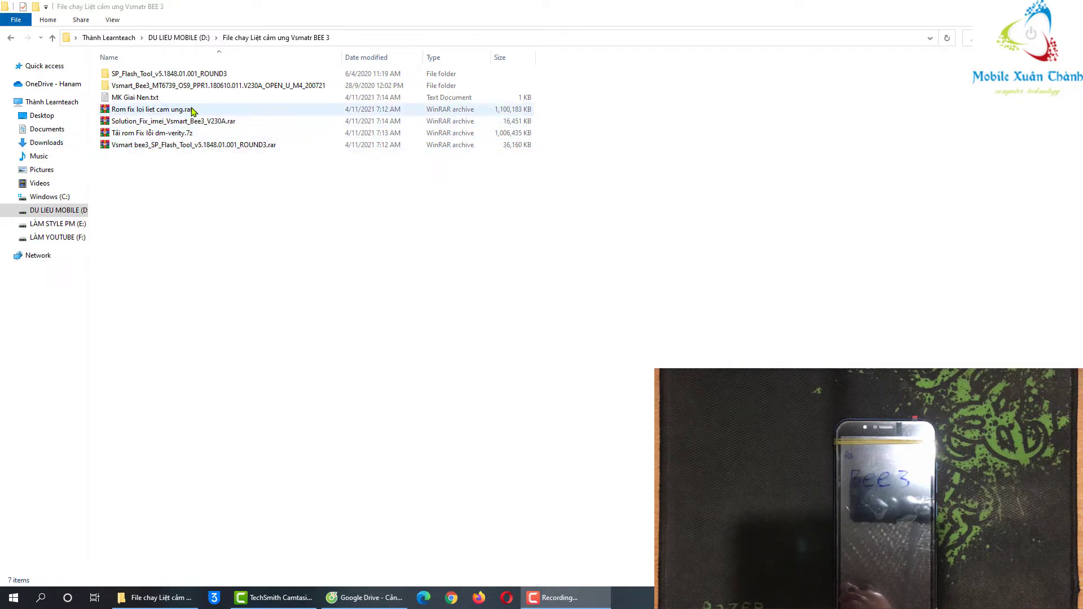
# - Copy all firmware files from the Vsmart_Bee3_MT6739 ROM folder into the SP_Flash_Tool_v5.1848.01.001_ROUND3 folder
pyautogui.doubleClick(171, 87)
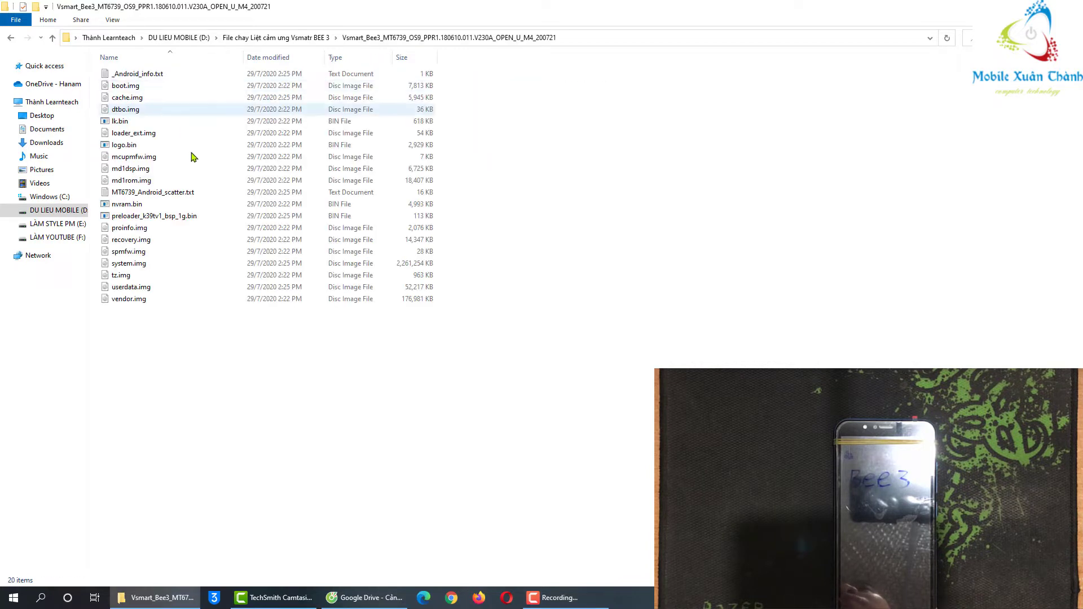
pyautogui.moveTo(195, 343); pyautogui.dragTo(172, 68)
pyautogui.rightClick(181, 193)
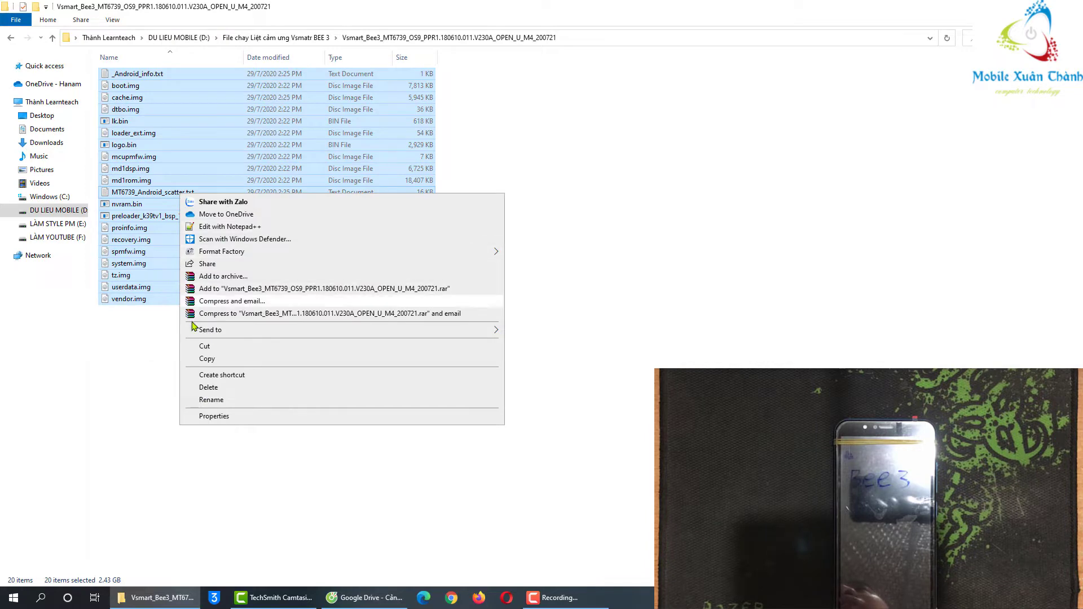
pyautogui.click(207, 359)
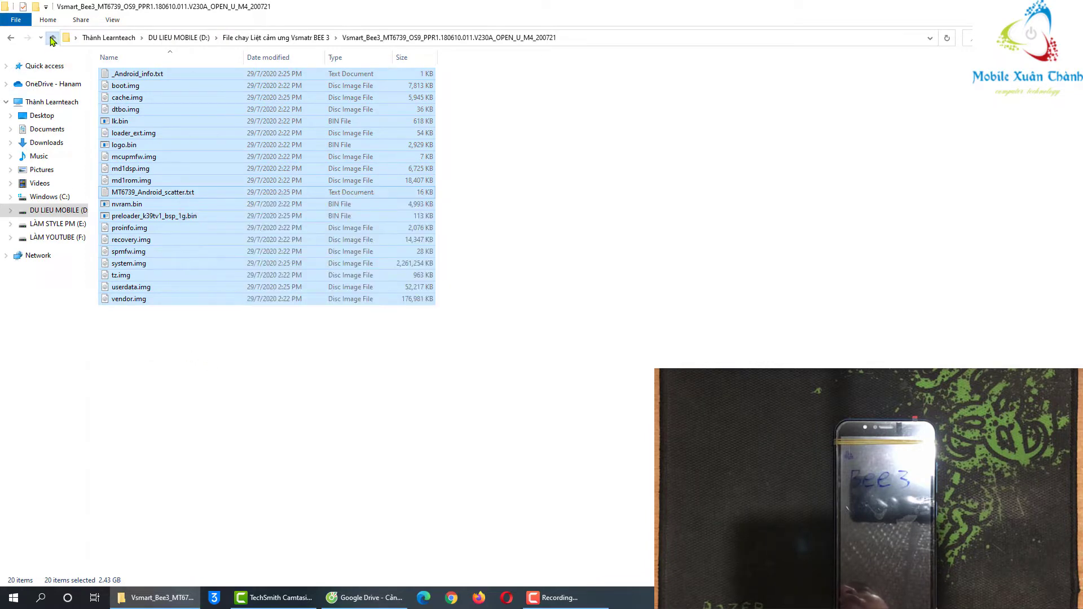
pyautogui.click(53, 37)
pyautogui.doubleClick(179, 74)
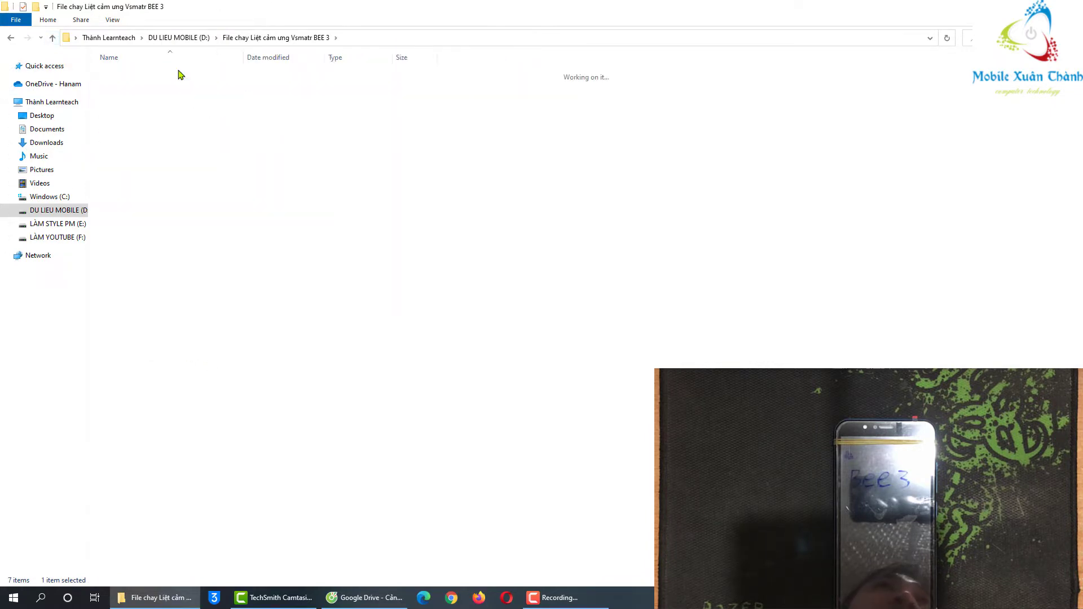
pyautogui.rightClick(513, 261)
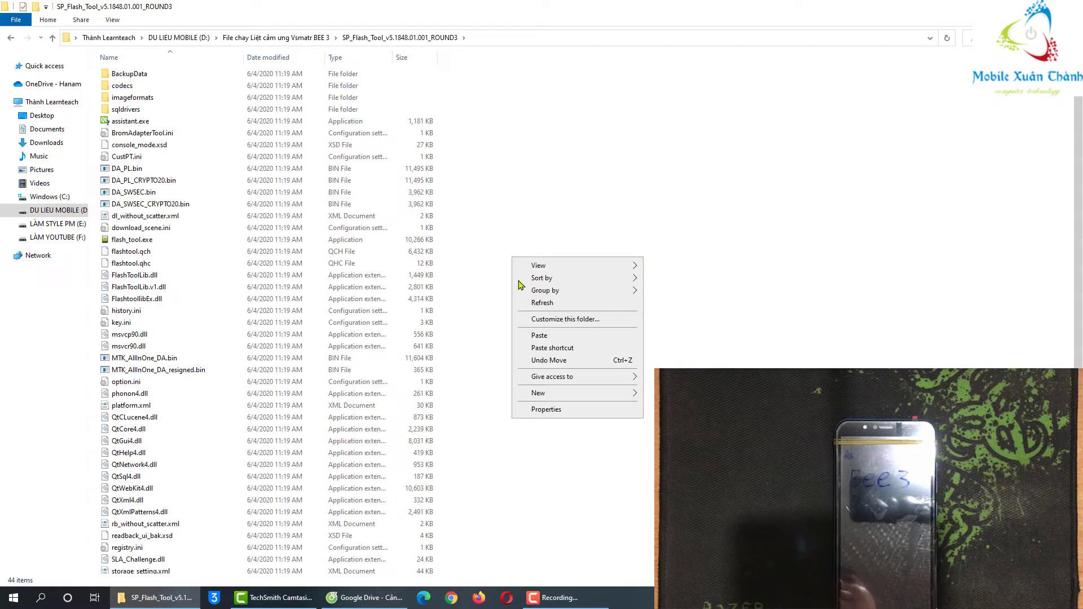
pyautogui.click(542, 340)
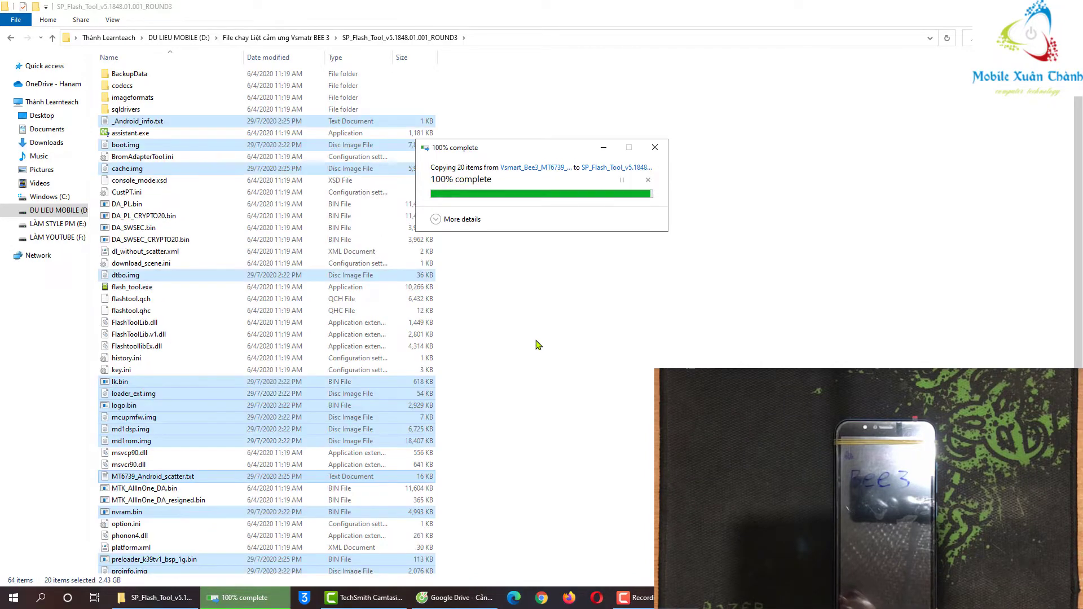
pyautogui.click(477, 278)
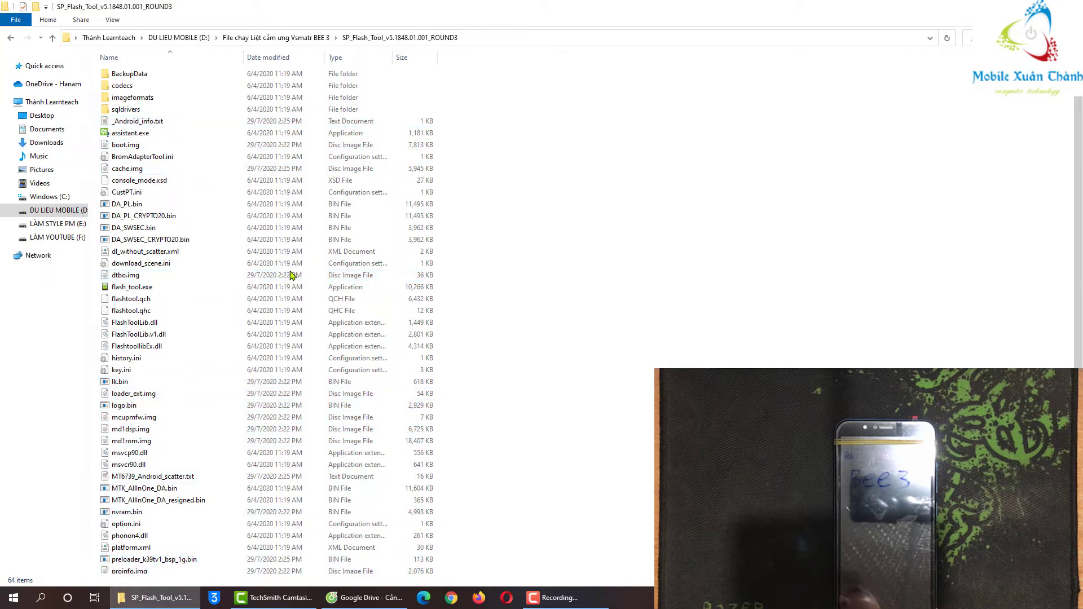
# - Try to run flash_tool.exe from the SP_Flash_Tool folder as administrator
pyautogui.click(124, 289)
pyautogui.rightClick(124, 290)
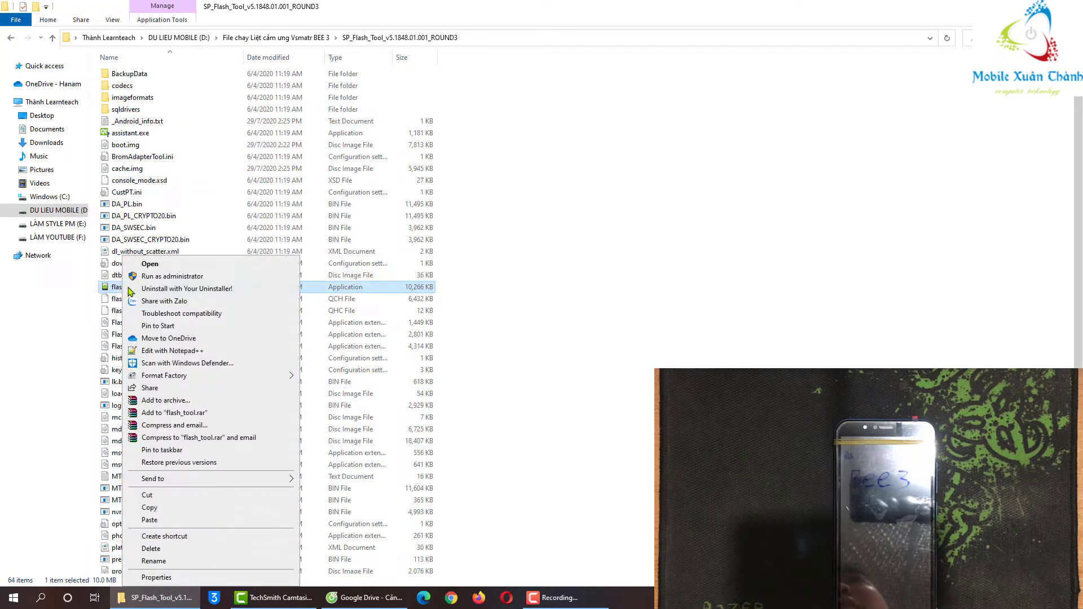
pyautogui.click(163, 277)
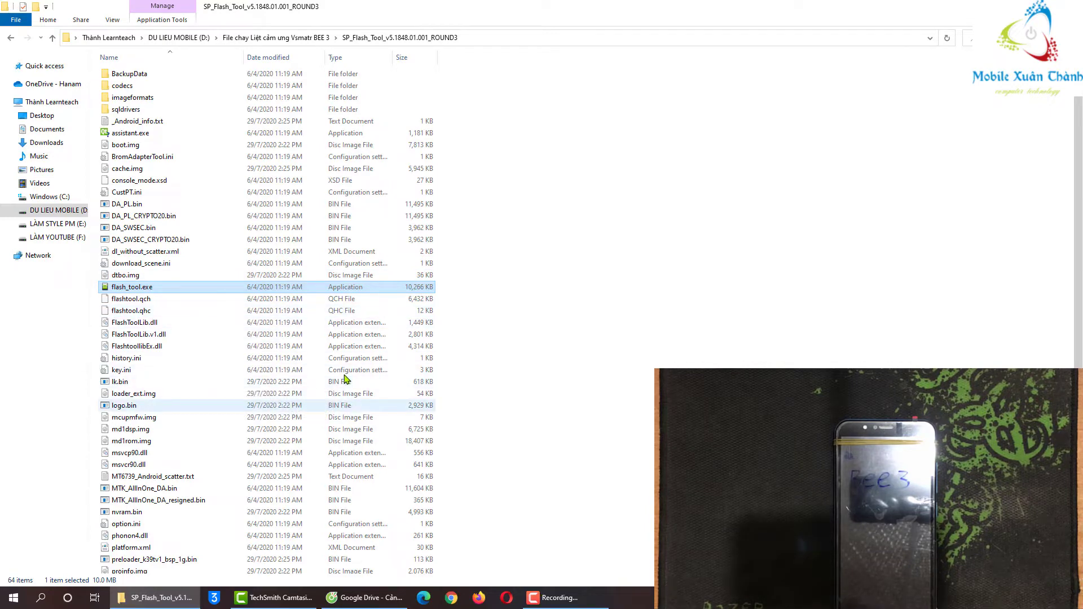
pyautogui.press('super+d')
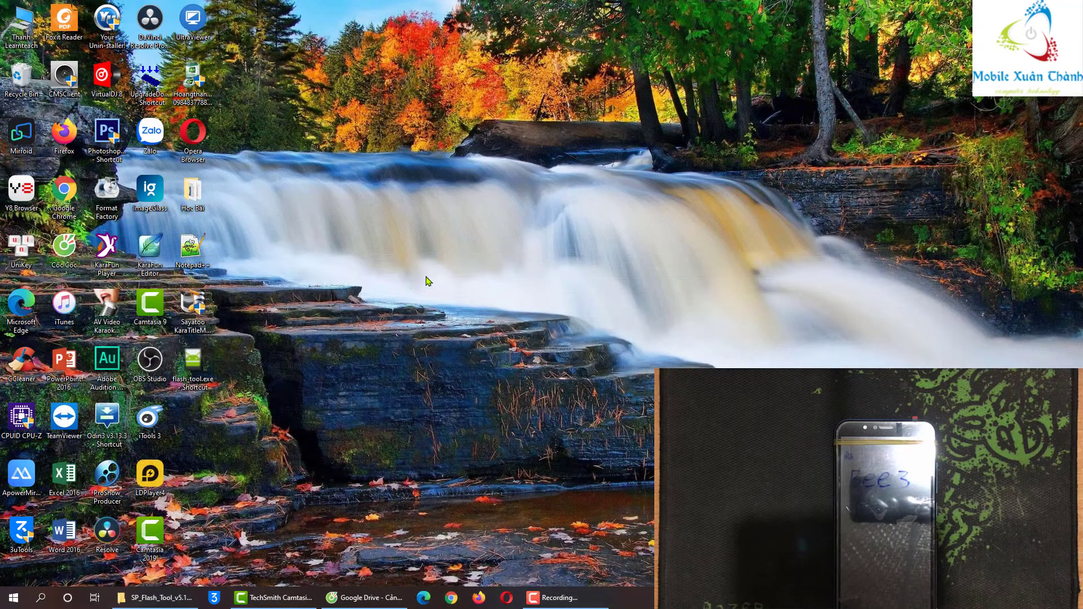
pyautogui.rightClick(426, 277)
pyautogui.click(447, 310)
pyautogui.rightClick(344, 263)
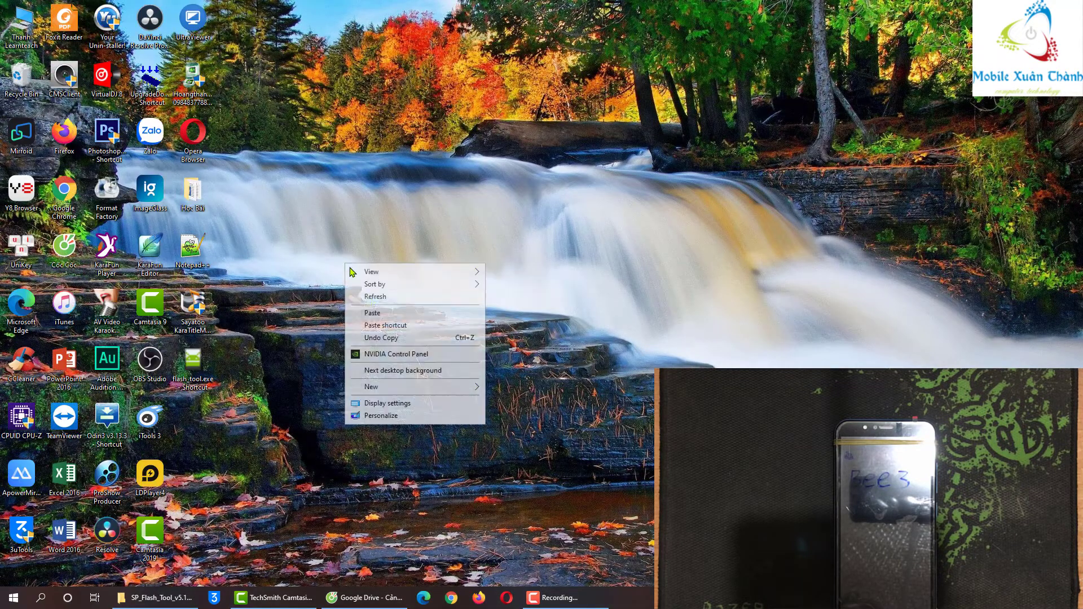
pyautogui.click(361, 296)
pyautogui.click(155, 600)
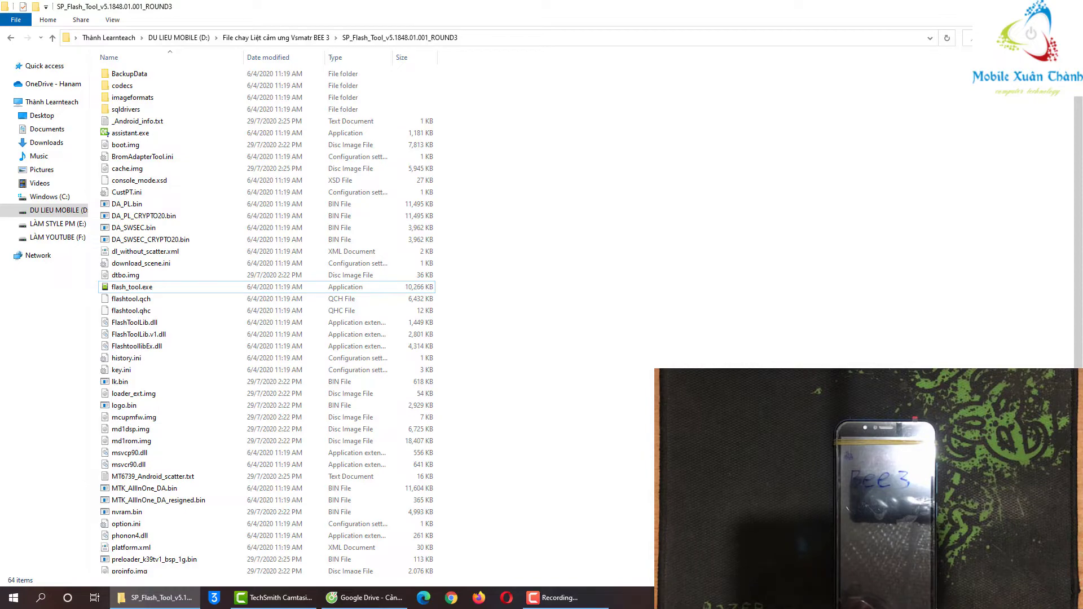
pyautogui.press('super+d')
pyautogui.rightClick(333, 253)
pyautogui.click(338, 286)
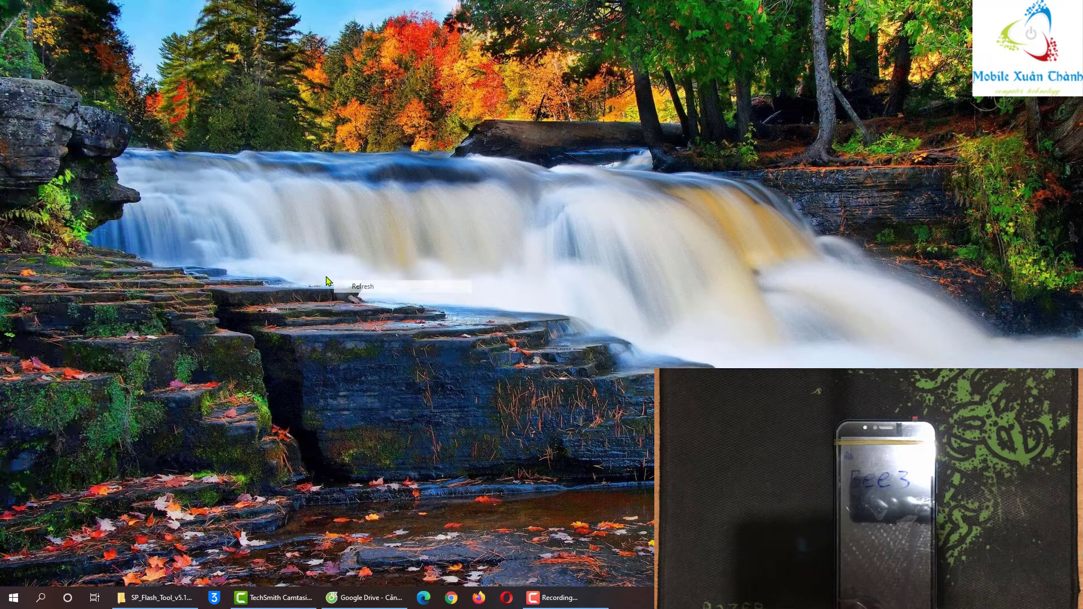
pyautogui.rightClick(307, 261)
pyautogui.click(333, 295)
pyautogui.rightClick(292, 245)
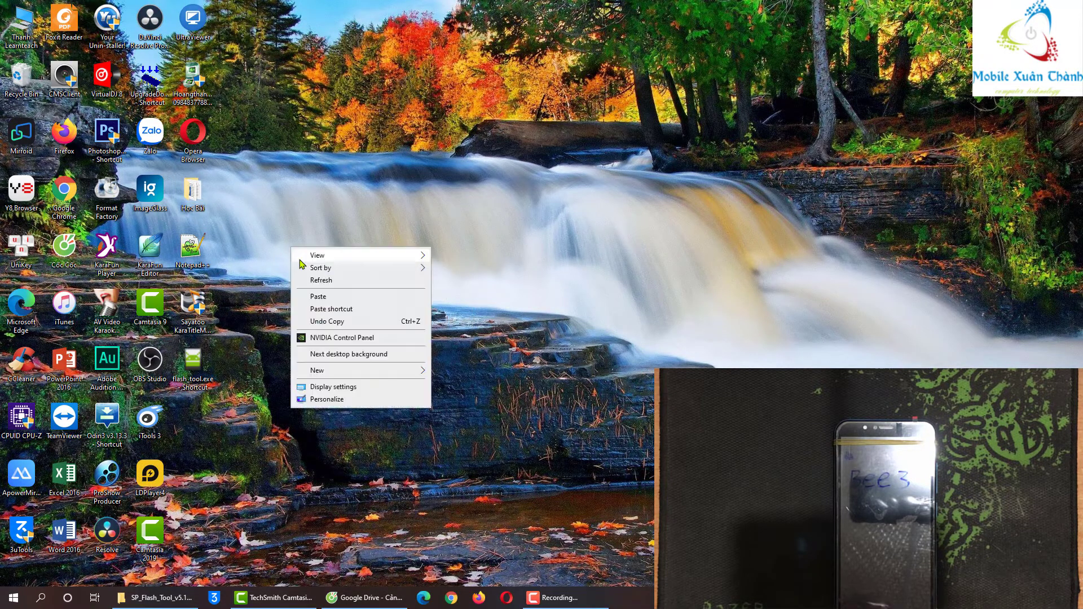
pyautogui.click(319, 281)
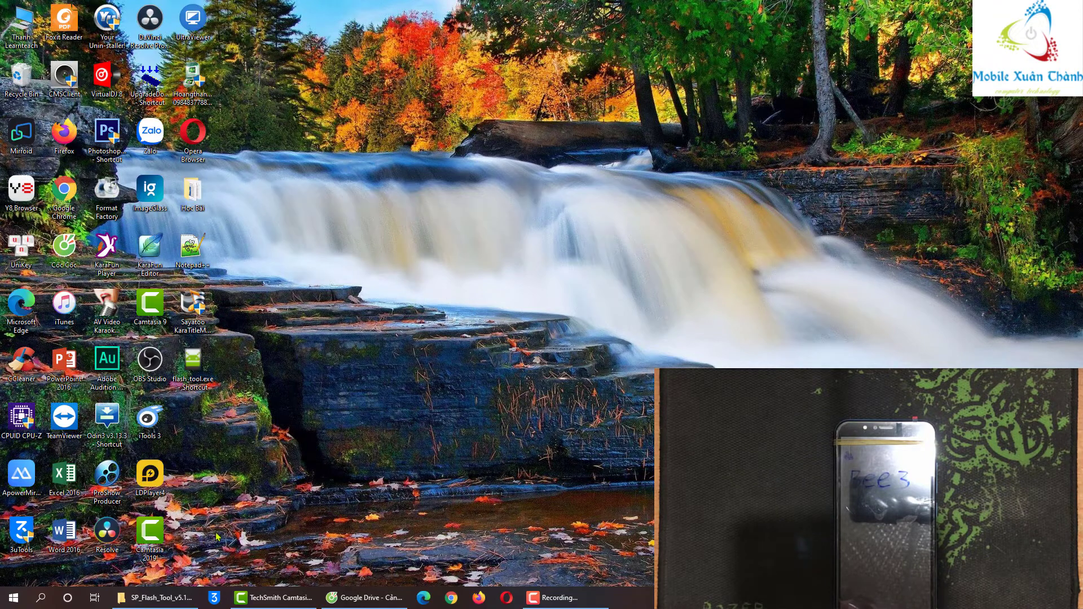
# - Return to the SP_Flash_Tool folder window and try to launch flash_tool.exe without administrator rights
pyautogui.click(158, 597)
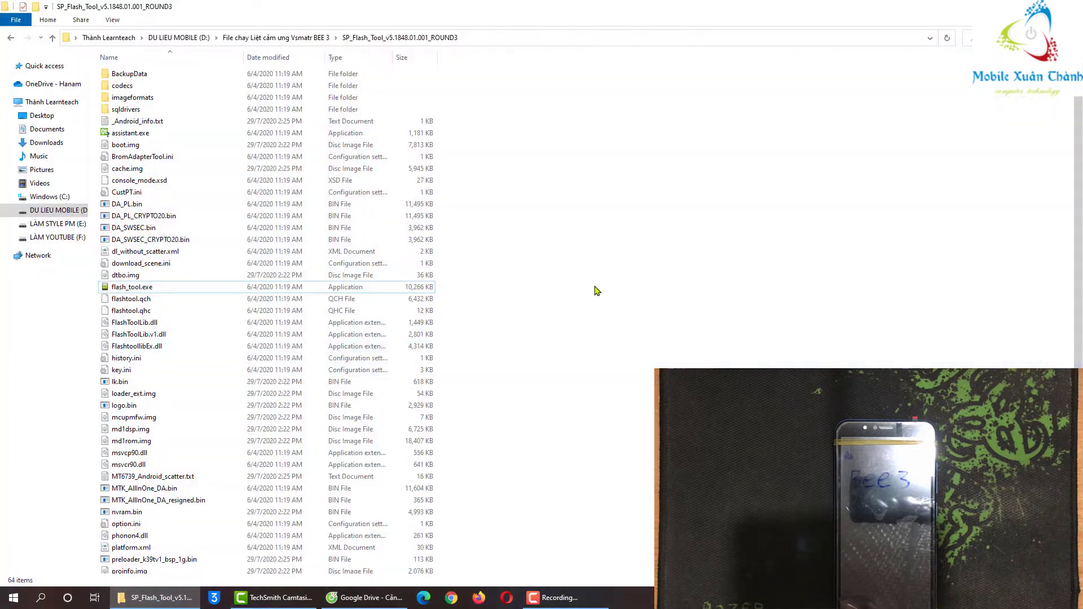
pyautogui.doubleClick(125, 287)
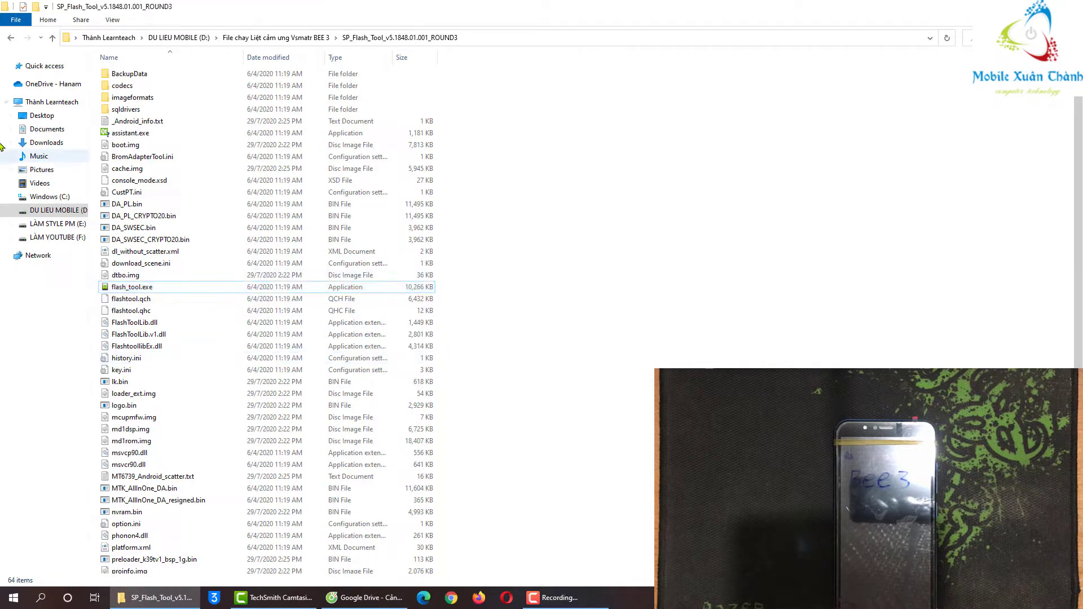
# - Permanently delete the SP_Flash_Tool_v5.1848.01.001_ROUND3 folder from its parent folder
pyautogui.click(53, 38)
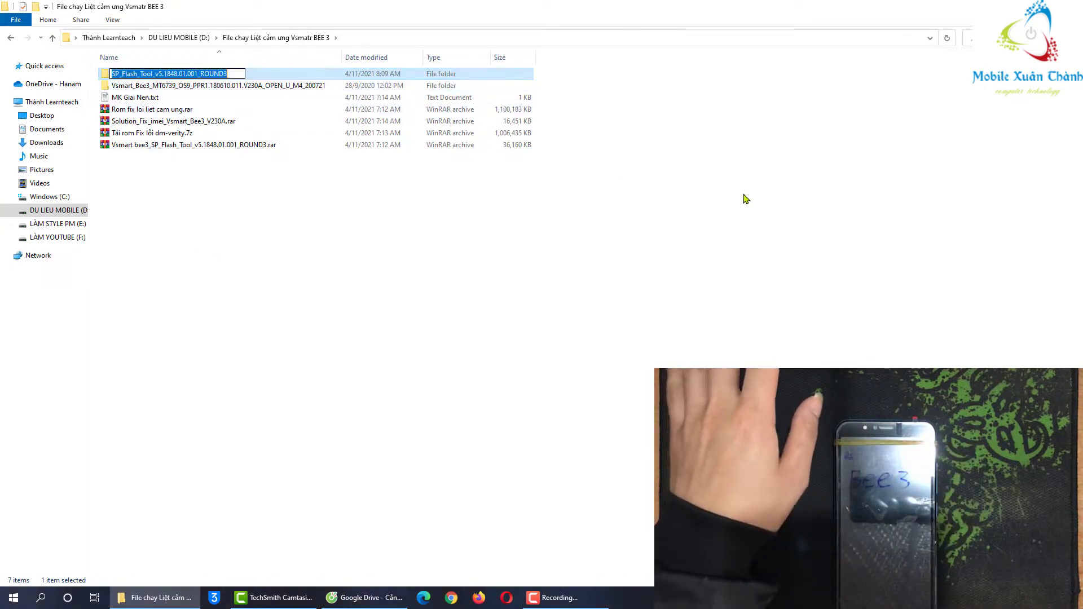
pyautogui.click(293, 226)
pyautogui.click(184, 76)
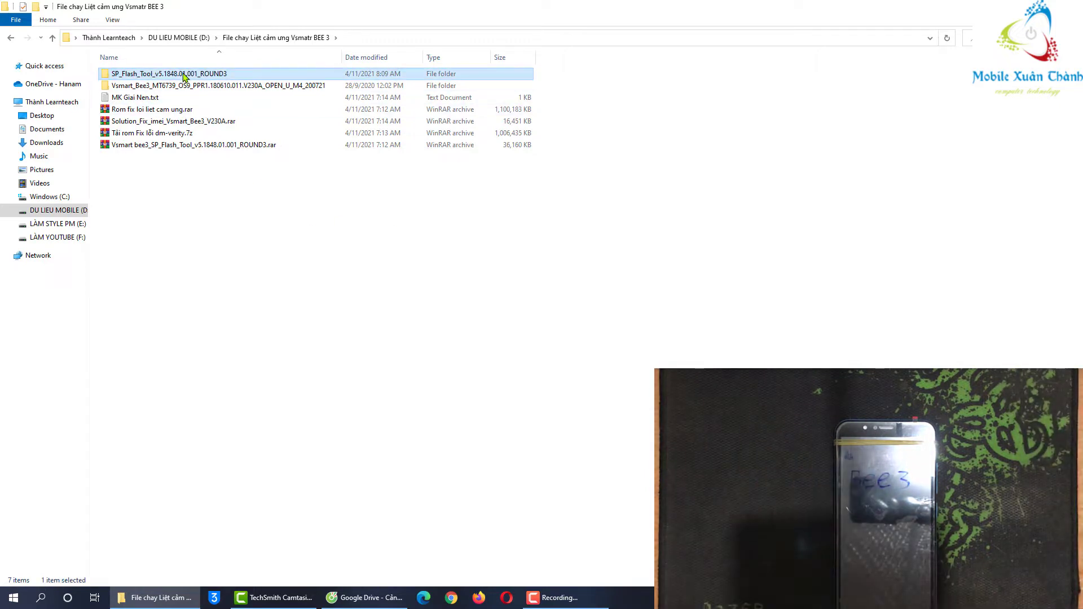
pyautogui.hotkey('shift', 'Delete')
pyautogui.press('Return')
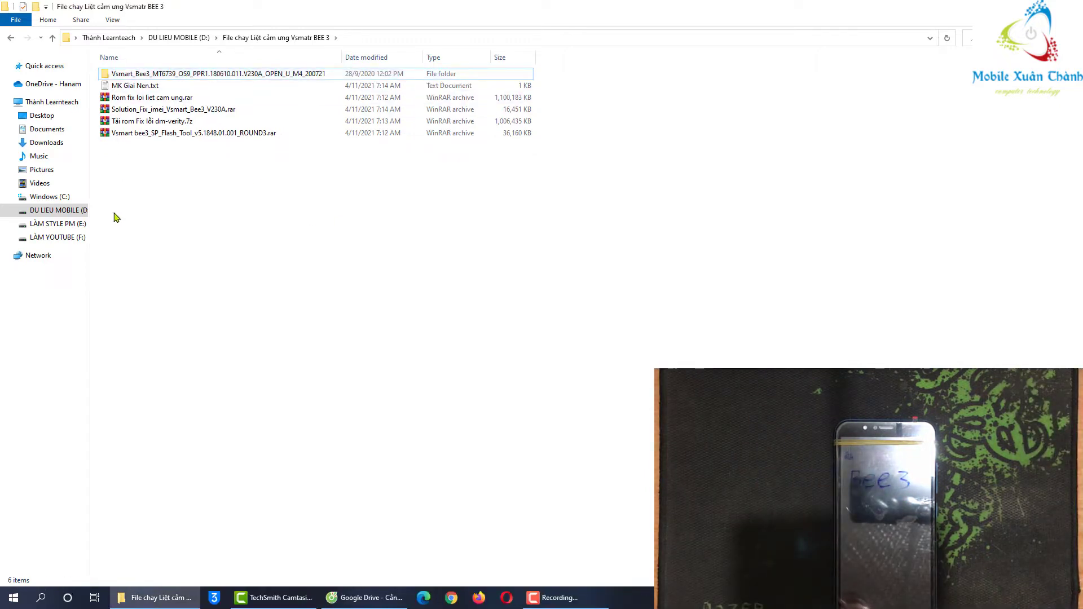
# - Extract Vsmart bee3_SP_Flash_Tool_v5.1848.01.001_ROUND3.rar into a subfolder named after the archive
pyautogui.rightClick(130, 135)
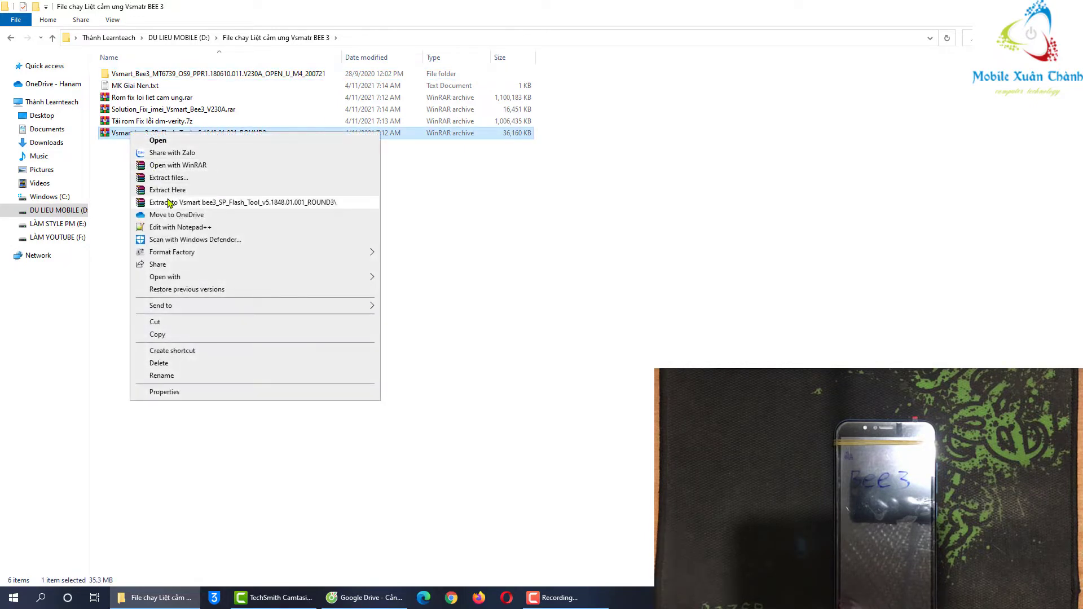
pyautogui.click(148, 201)
pyautogui.click(271, 260)
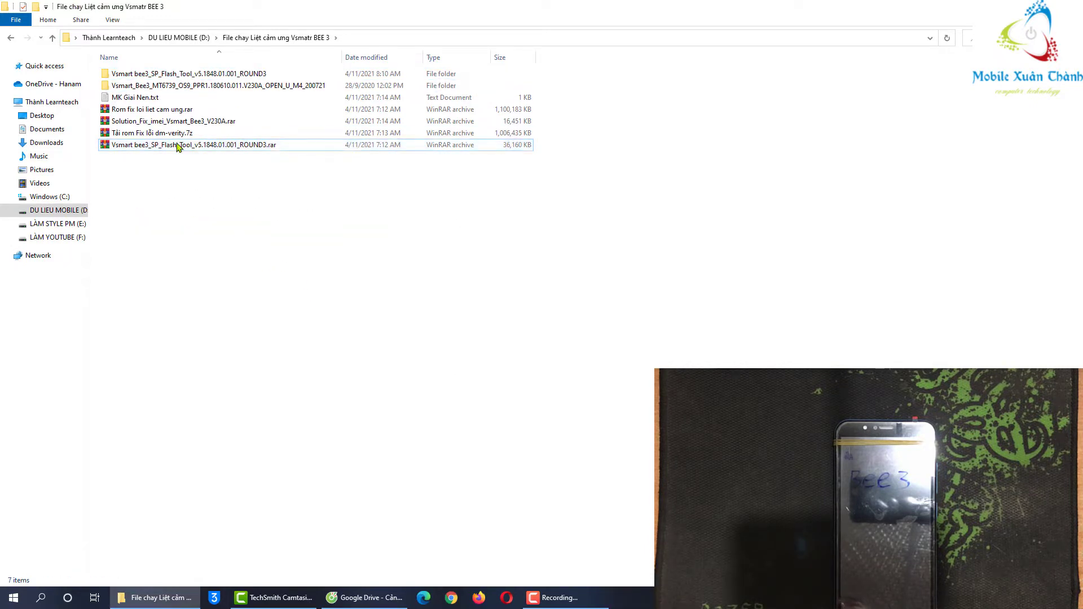
# - Open the nested SP_Flash_Tool folder in the extracted subfolder and try to launch its flash_tool.exe
pyautogui.doubleClick(133, 75)
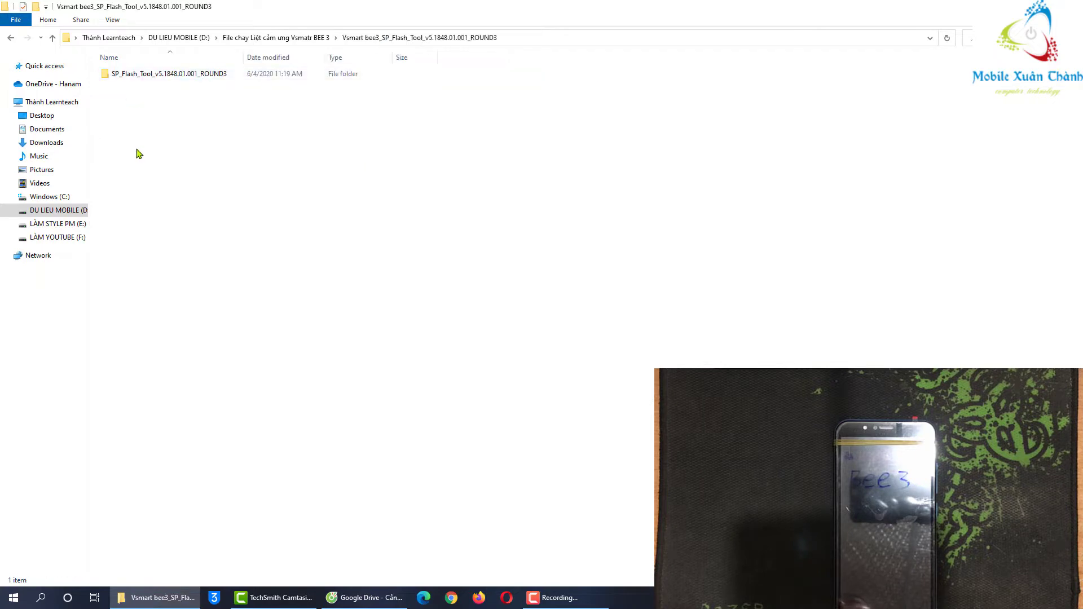
pyautogui.doubleClick(146, 76)
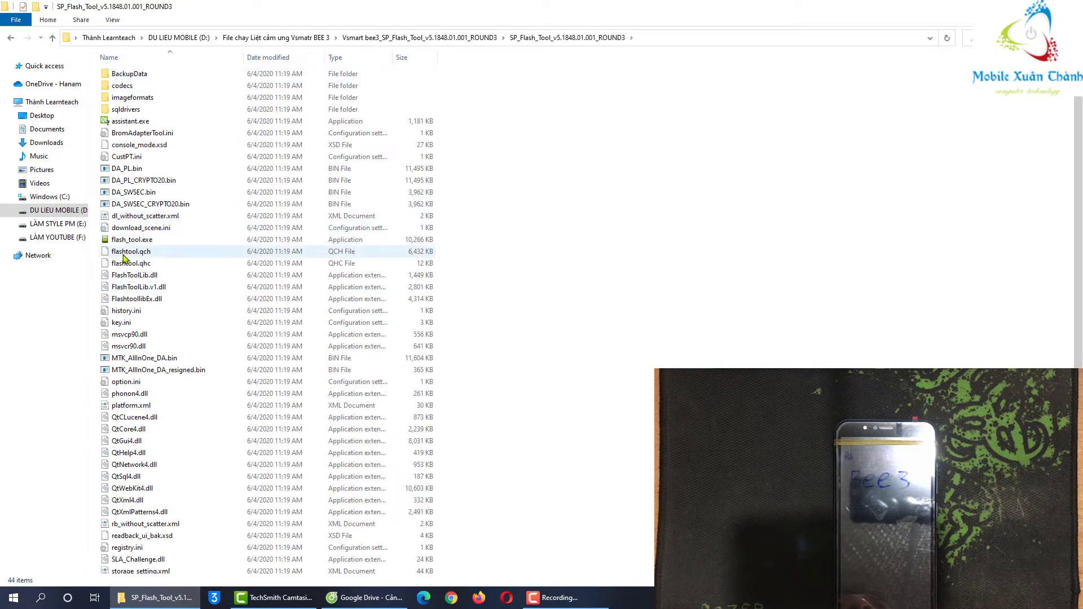
pyautogui.click(126, 241)
pyautogui.doubleClick(127, 242)
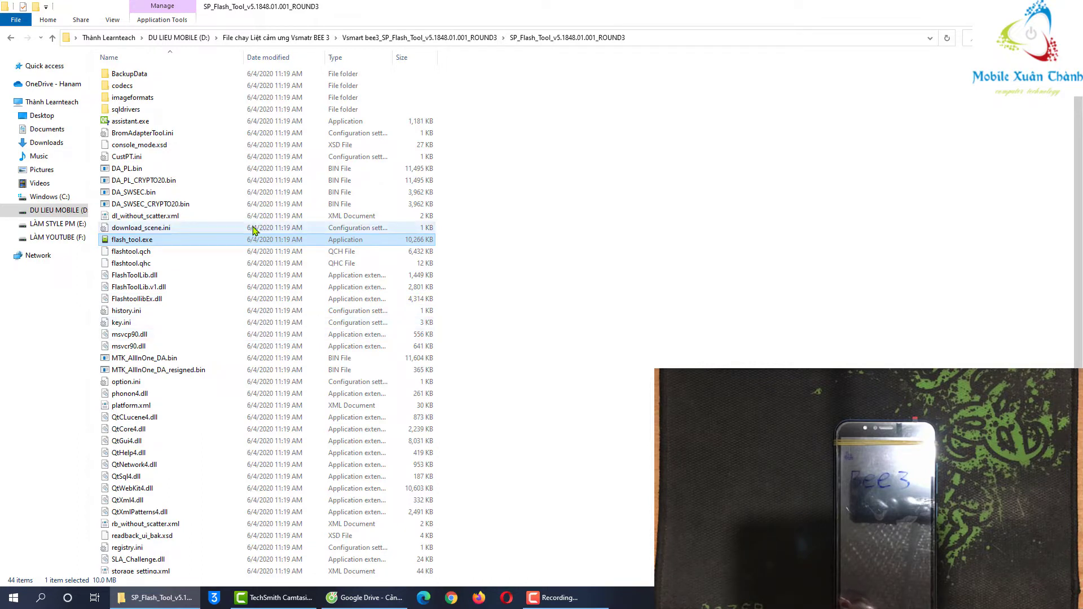
# - Permanently delete the extracted Vsmart bee3_SP_Flash_Tool_v5.1848.01.001_ROUND3 folder
pyautogui.click(54, 44)
pyautogui.hotkey('alt', 'Up')
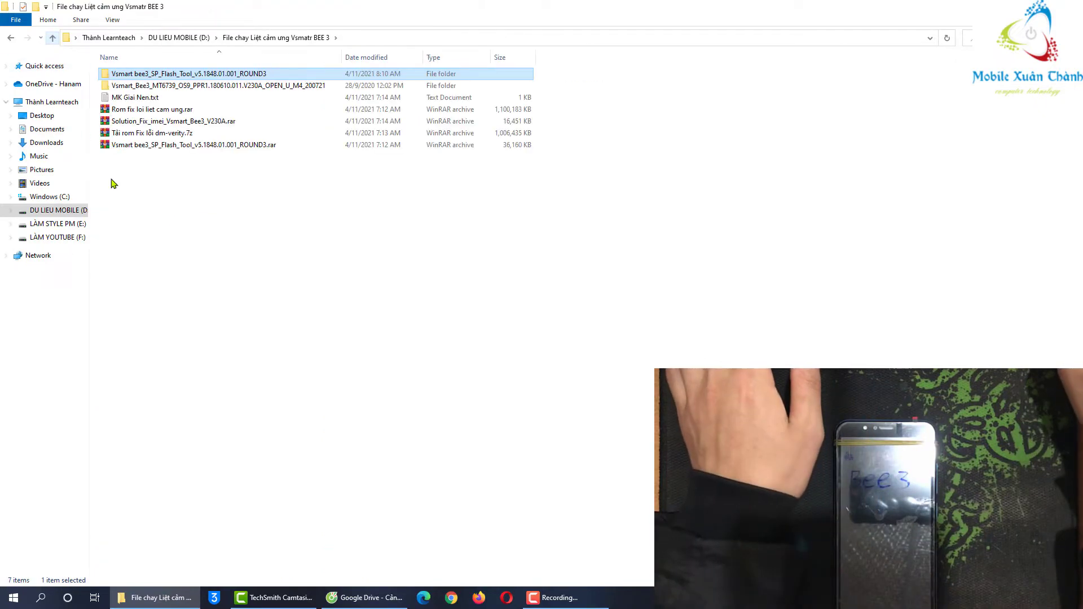
pyautogui.hotkey('shift', 'Delete')
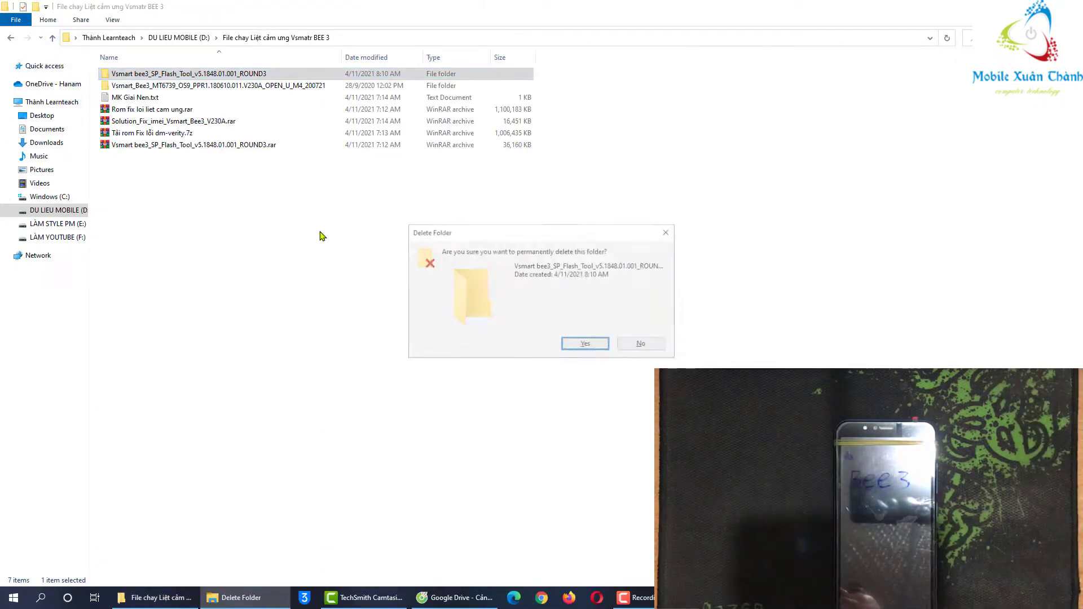
pyautogui.press('Return')
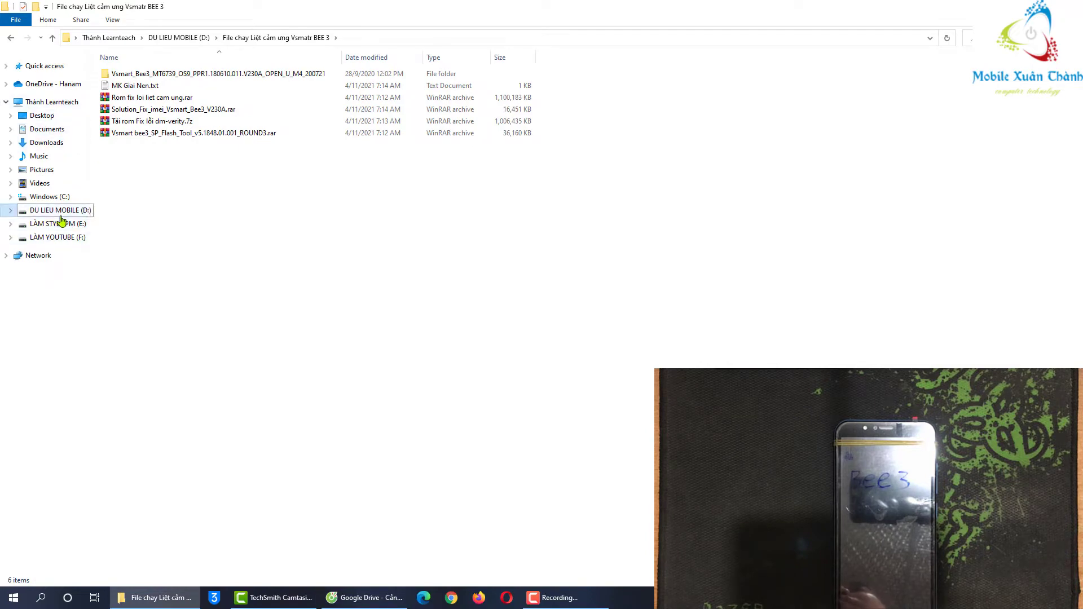
# - Check the firmware folder's contents, and extract Vsmart bee3_SP_Flash_Tool_v5.1848.01.001_ROUND3.rar directly into the folder that holds the archive
pyautogui.doubleClick(155, 74)
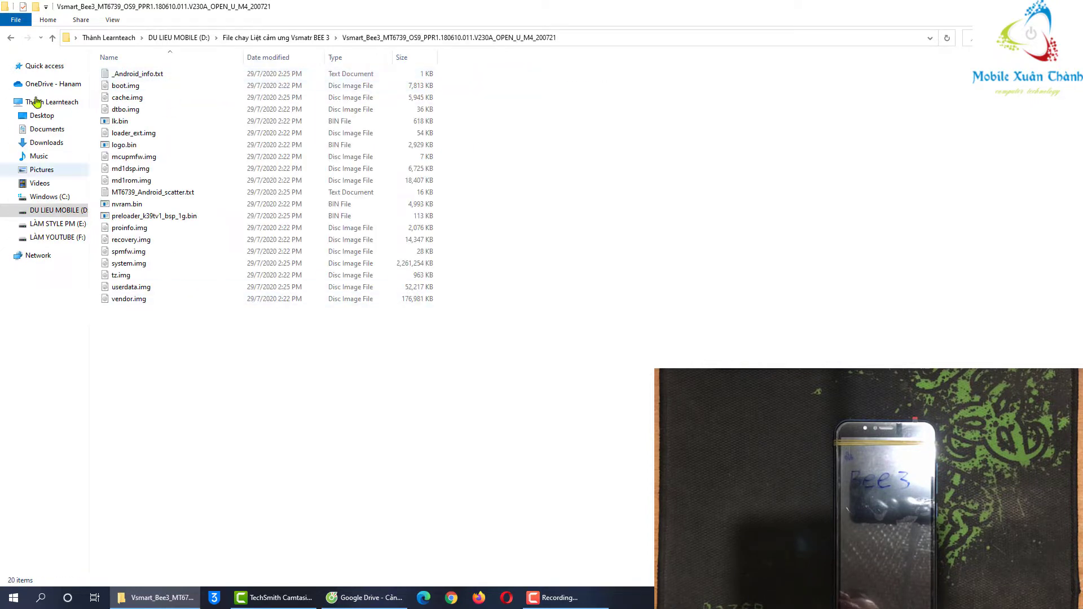
pyautogui.click(53, 38)
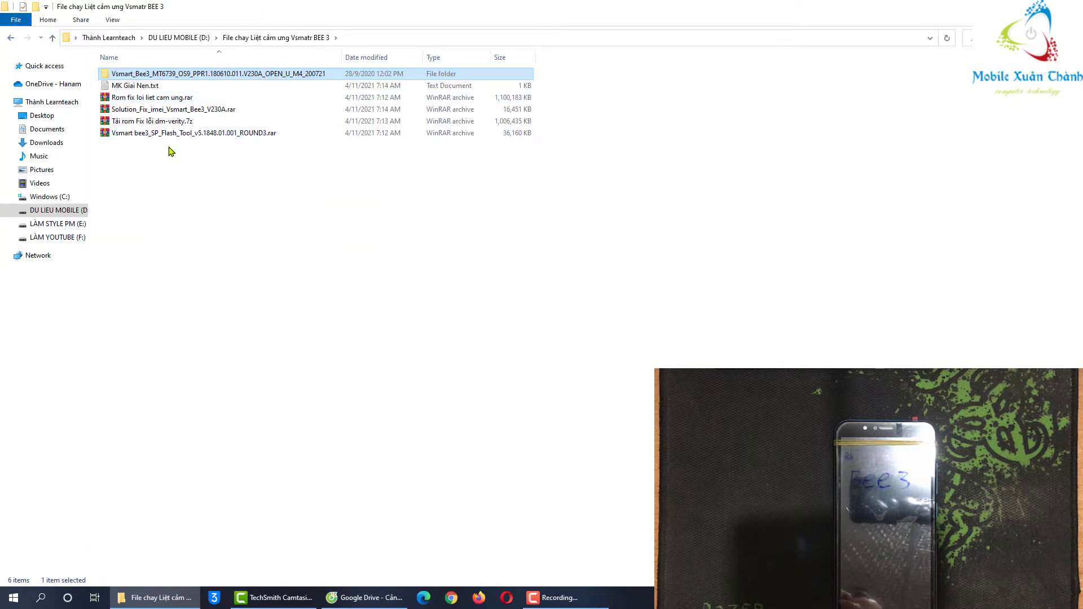
pyautogui.rightClick(148, 134)
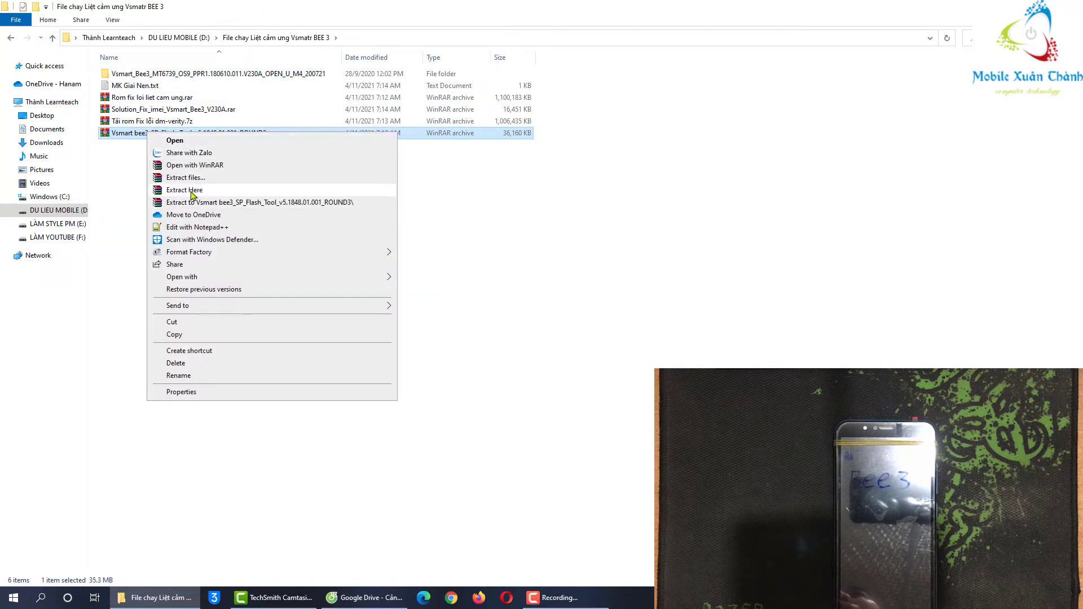
pyautogui.click(185, 191)
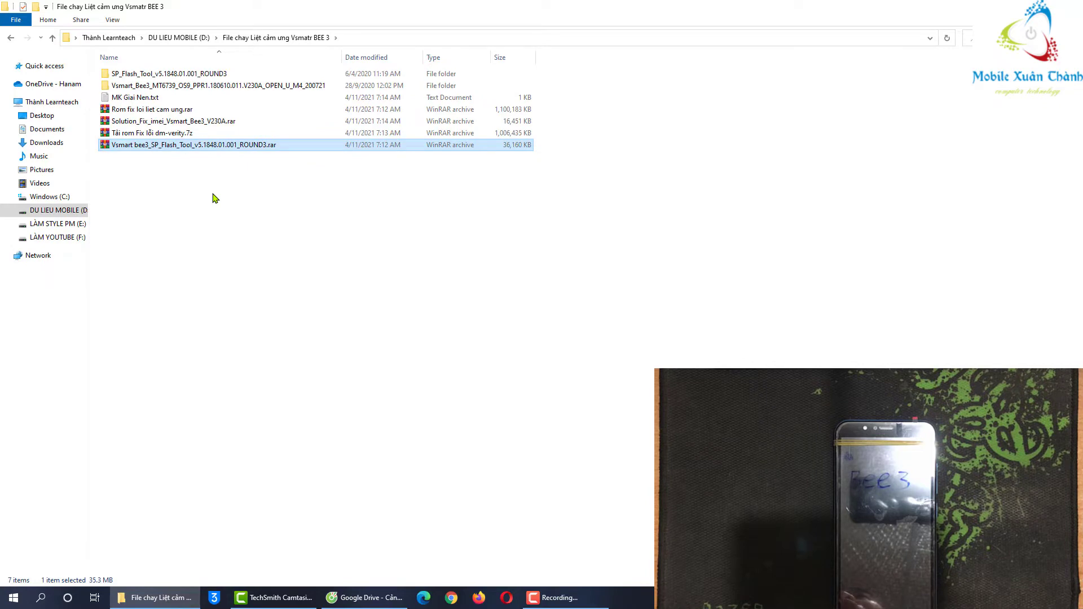
# - Check the contents of the extracted SP_Flash_Tool_v5.1848.01.001_ROUND3 folder and copy the whole folder
pyautogui.doubleClick(155, 75)
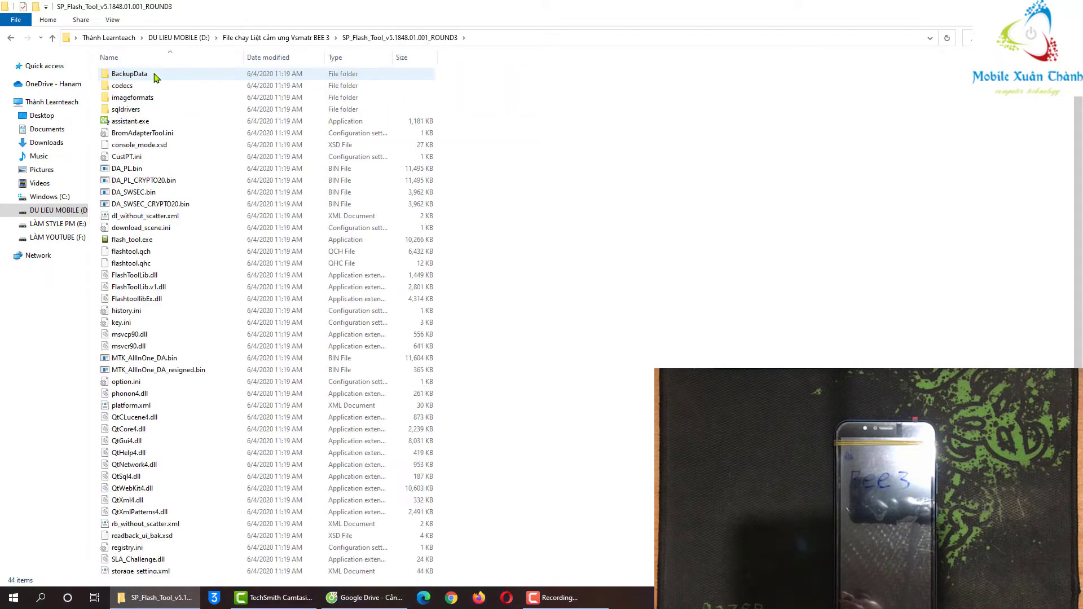
pyautogui.click(53, 38)
pyautogui.rightClick(157, 75)
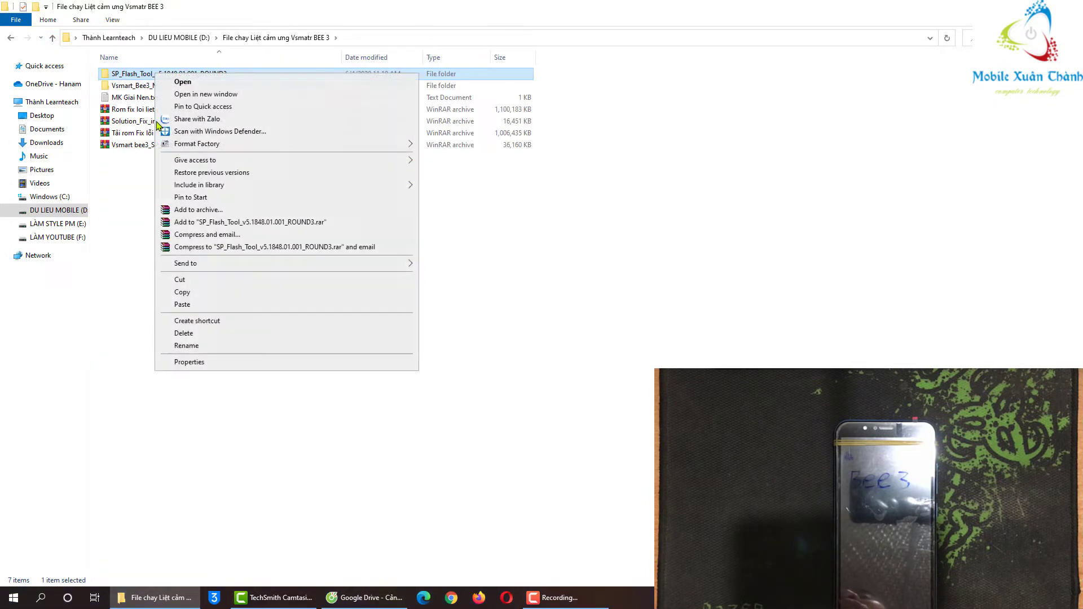
pyautogui.click(182, 292)
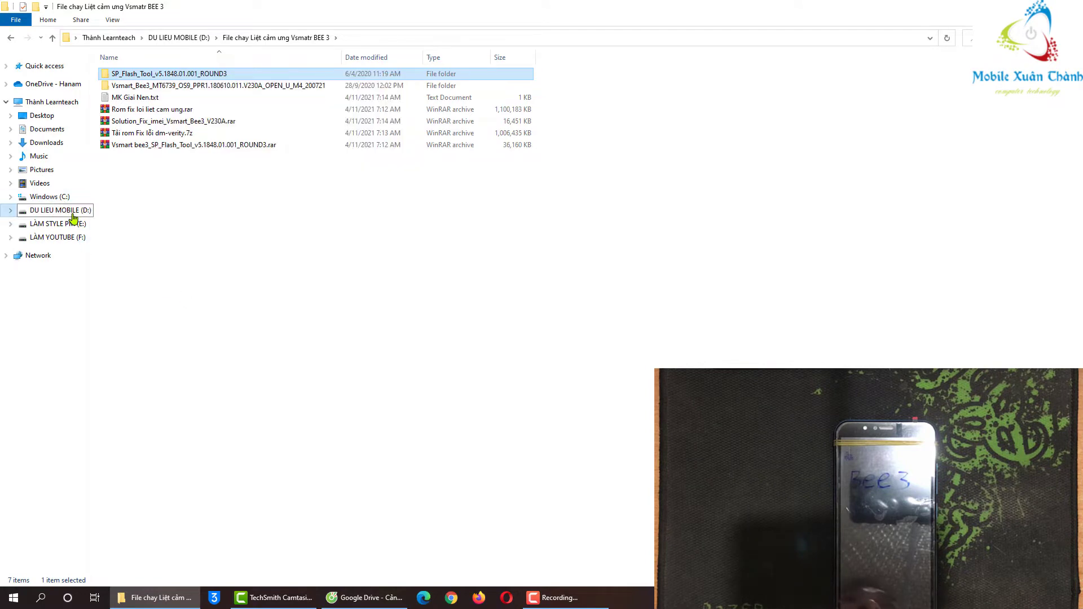
# - Create a new folder with the default name New folder directly on the DU LIEU MOBILE (D:) drive
pyautogui.click(73, 213)
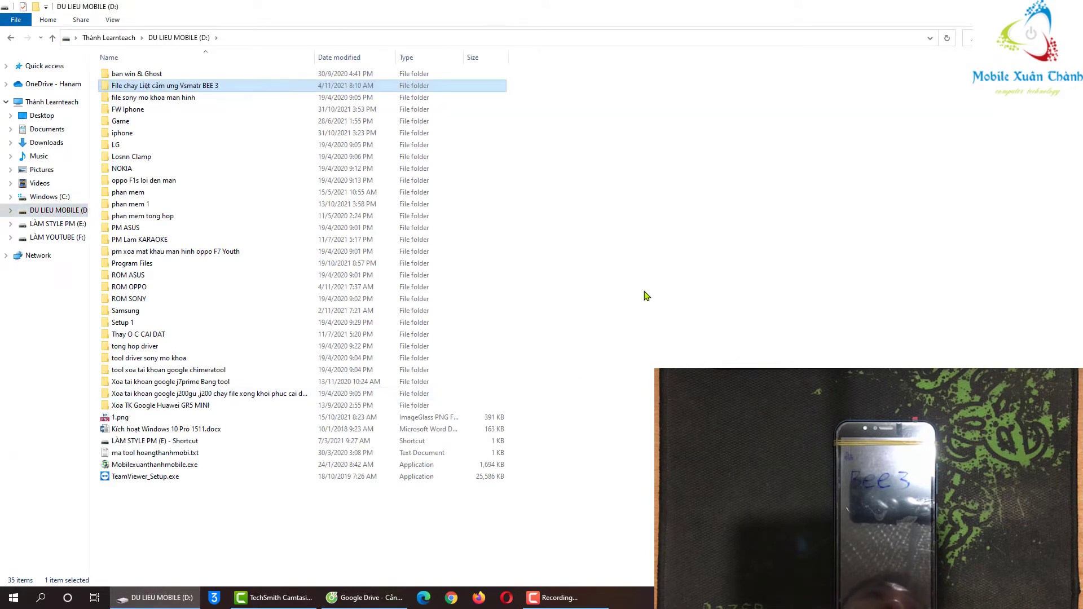
pyautogui.rightClick(645, 292)
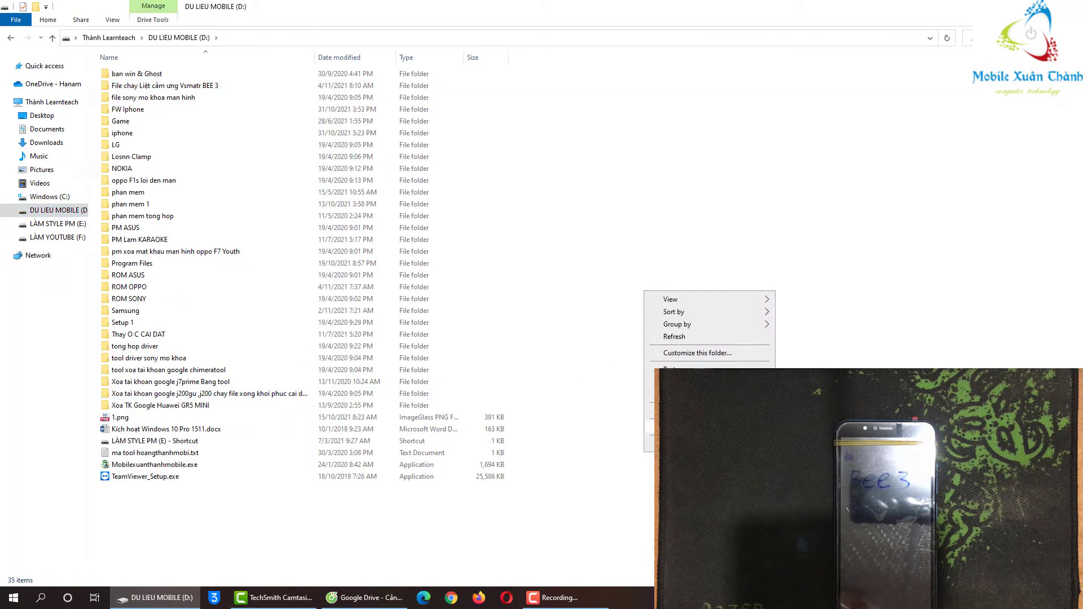
pyautogui.click(801, 428)
pyautogui.click(607, 386)
pyautogui.click(128, 488)
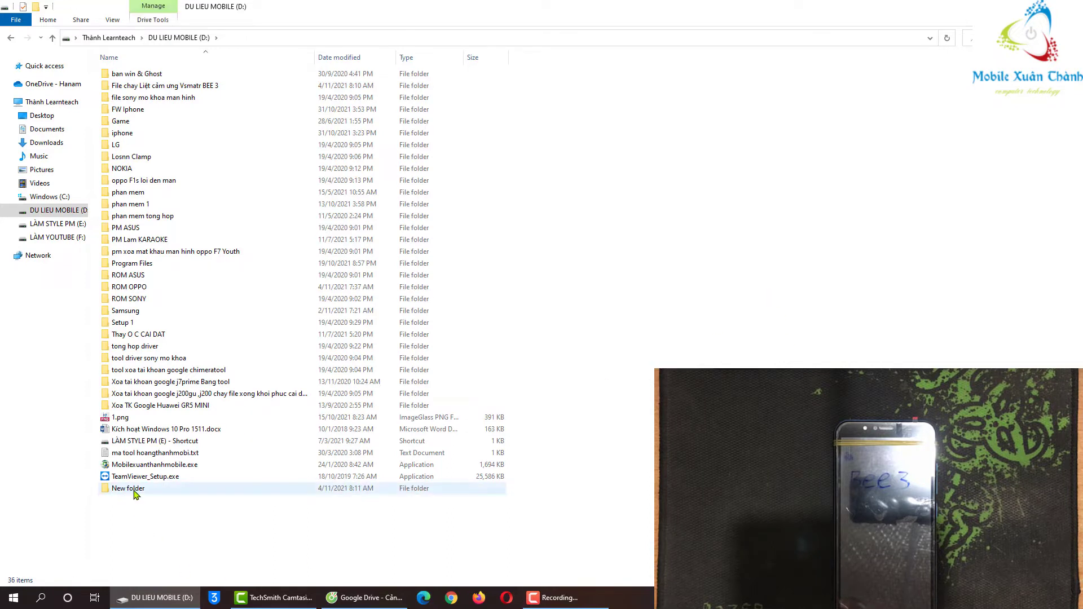
# - Paste the copied SP_Flash_Tool_v5.1848.01.001_ROUND3 folder into New folder on the D: drive
pyautogui.doubleClick(129, 488)
pyautogui.rightClick(197, 147)
pyautogui.click(223, 226)
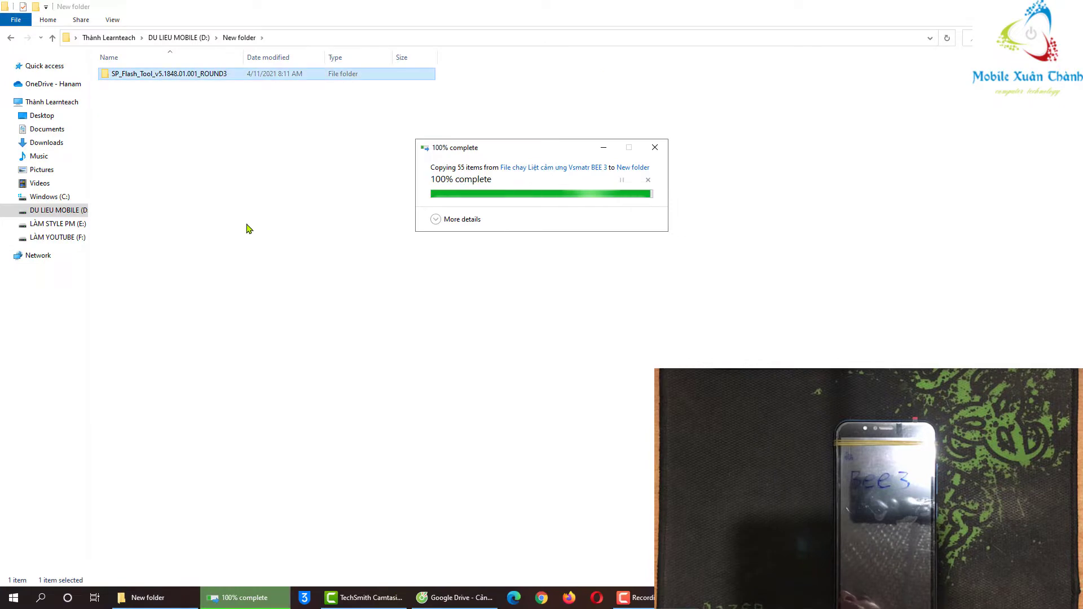
# - Test-launch flash_tool.exe as administrator from the SP_Flash_Tool folder inside New folder, and close it
pyautogui.doubleClick(164, 75)
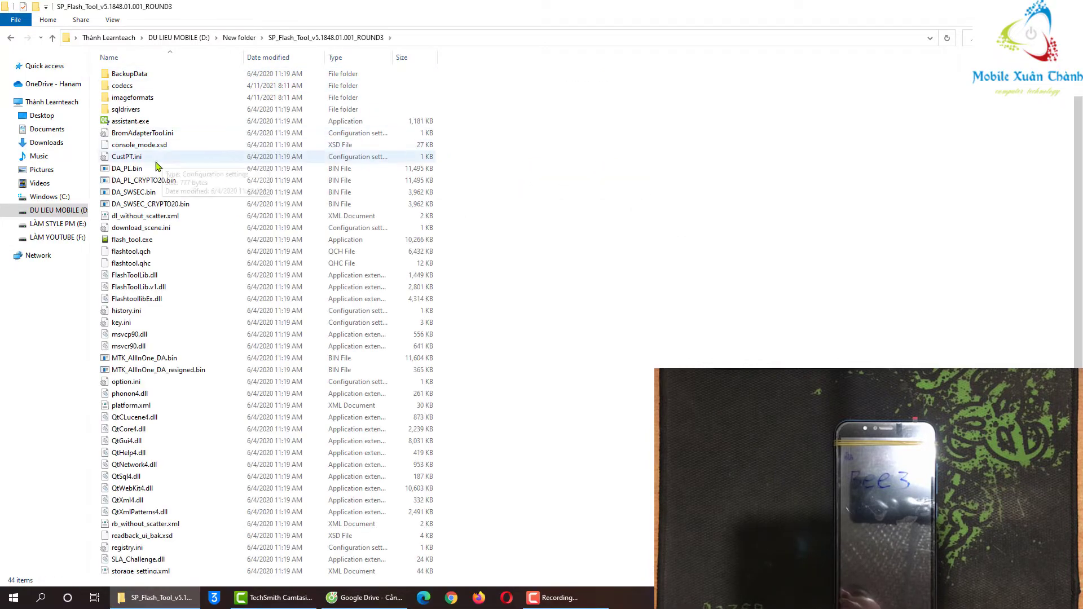
pyautogui.rightClick(138, 242)
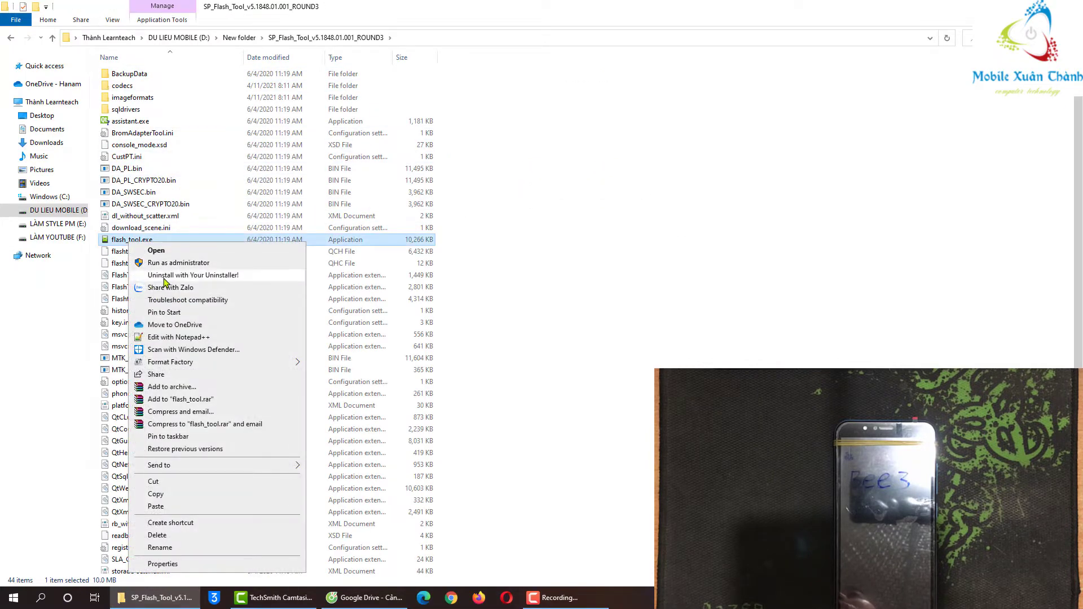
pyautogui.click(167, 264)
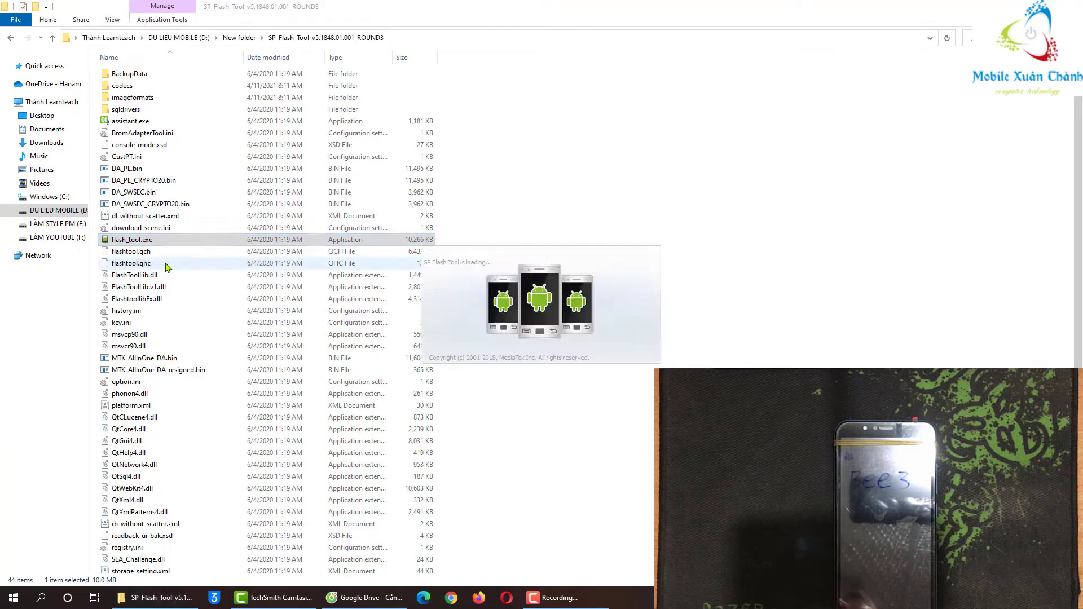
pyautogui.click(367, 284)
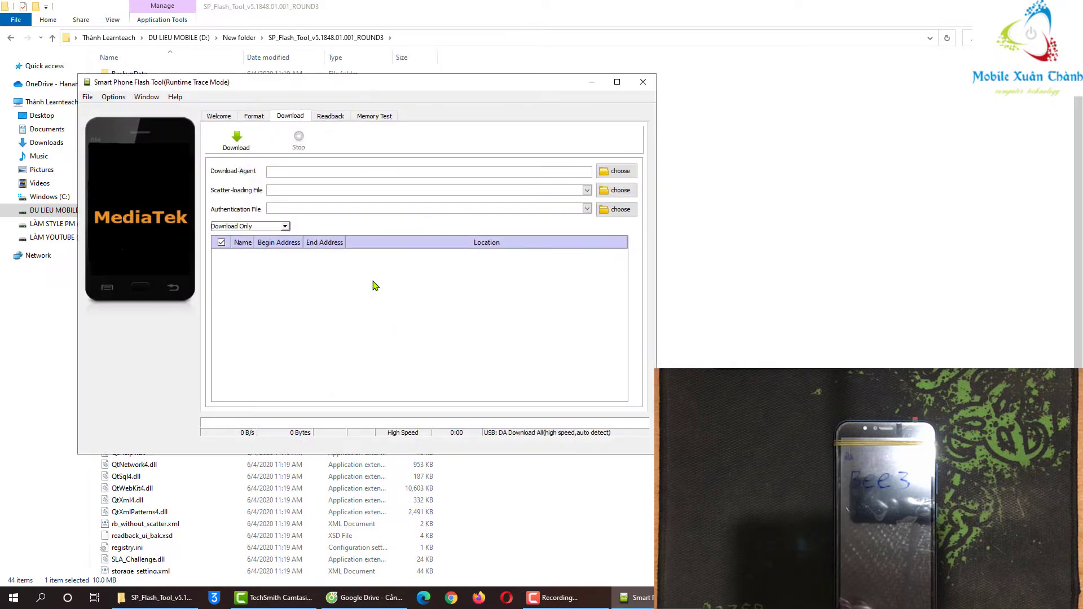
pyautogui.click(642, 81)
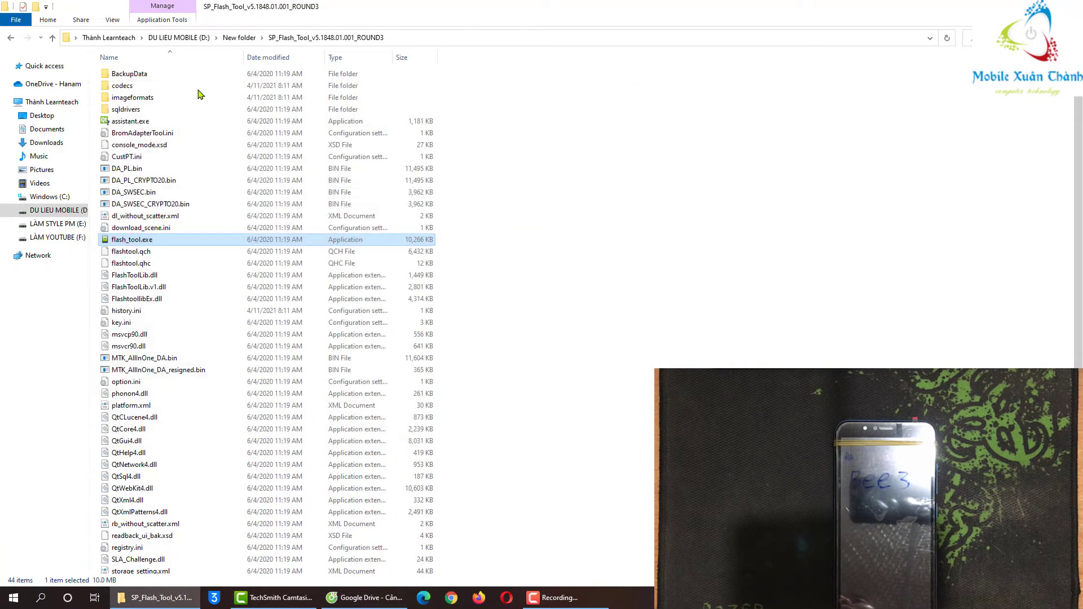
# - Copy all firmware files in the Vsmart_Bee3_MT6739_OS9_PPR1.180610.011.V230A_OPEN_U_M4_200721 folder inside File chay Liệt cảm ưng Vsmatr BEE 3
pyautogui.click(53, 38)
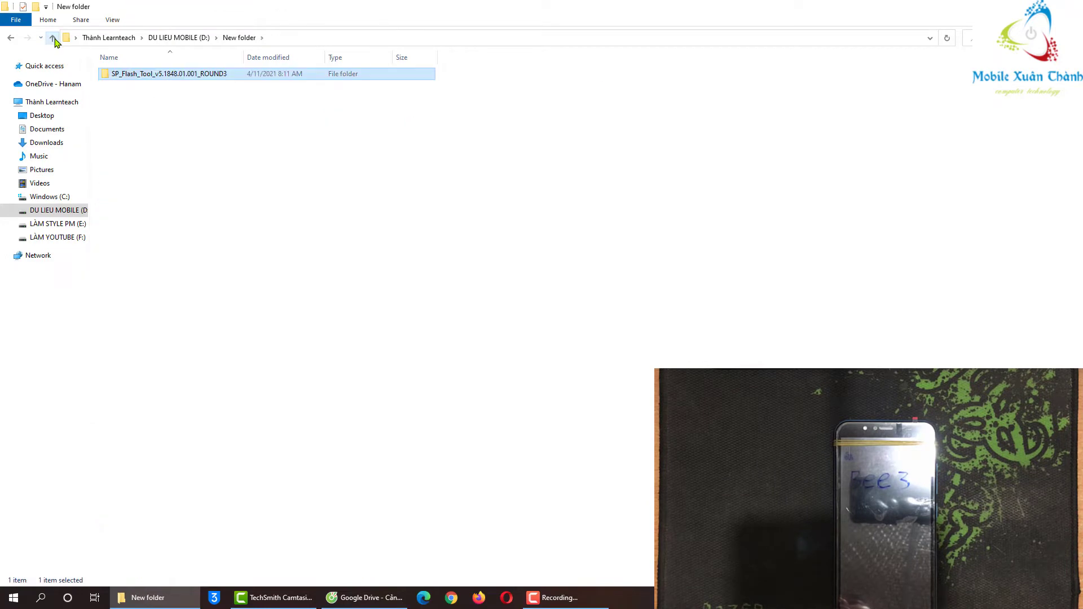
pyautogui.click(53, 38)
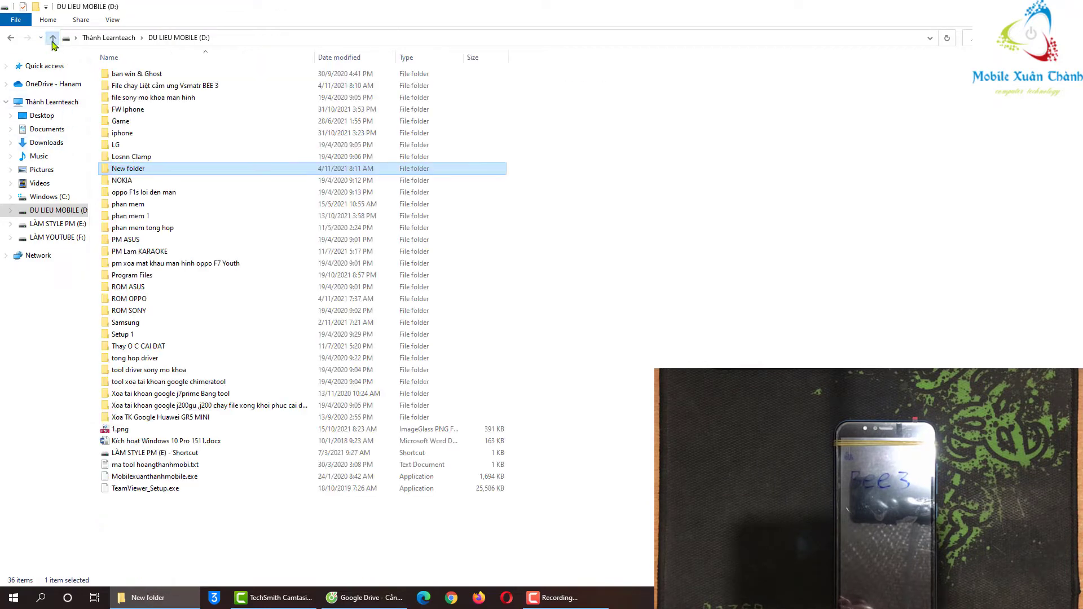
pyautogui.doubleClick(160, 85)
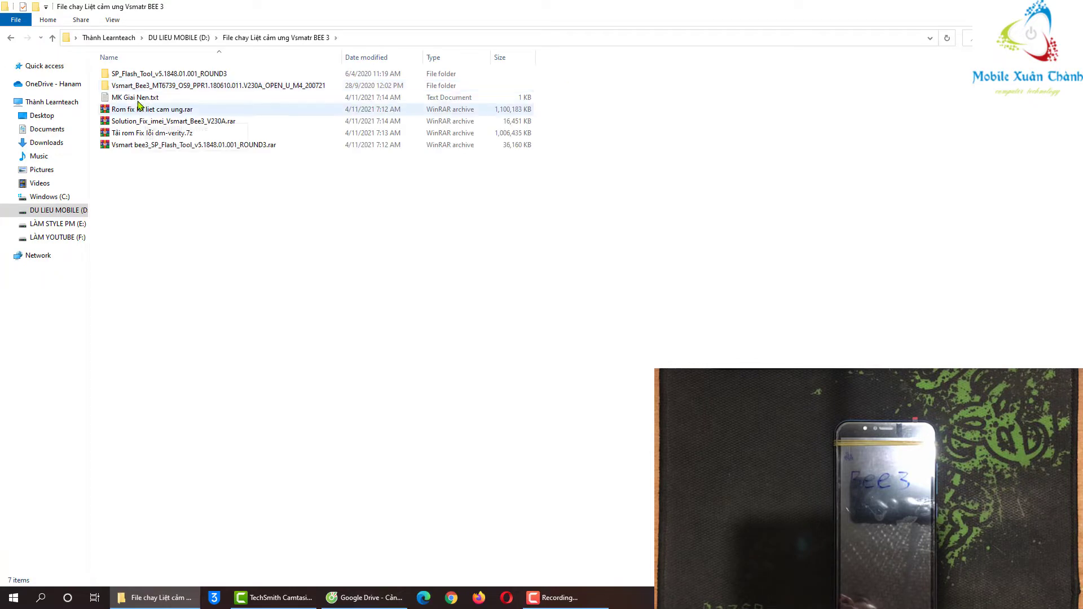
pyautogui.doubleClick(147, 87)
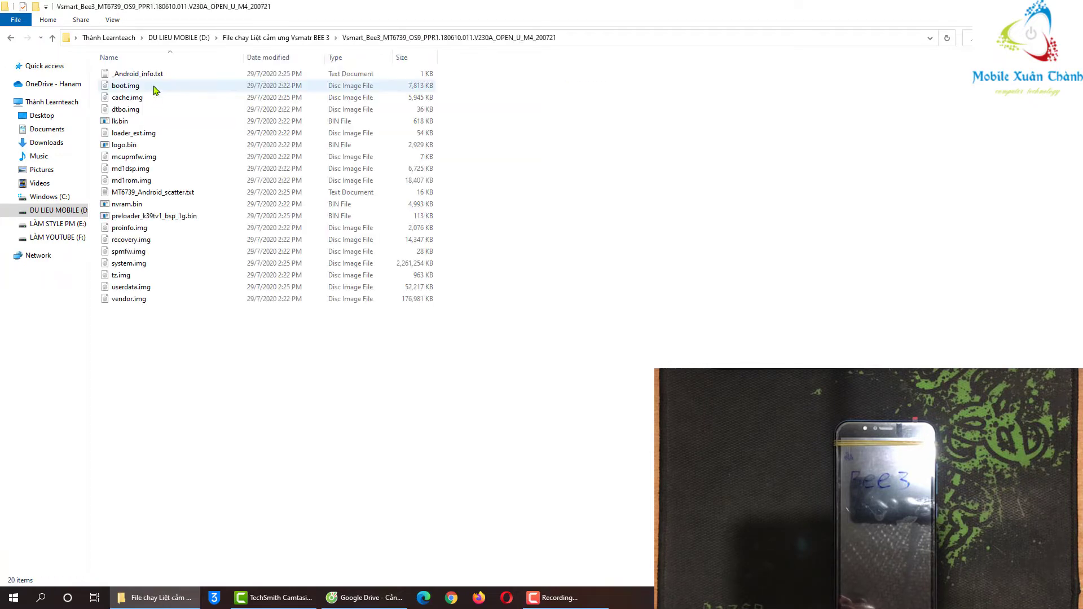
pyautogui.moveTo(157, 356); pyautogui.dragTo(124, 68)
pyautogui.rightClick(133, 149)
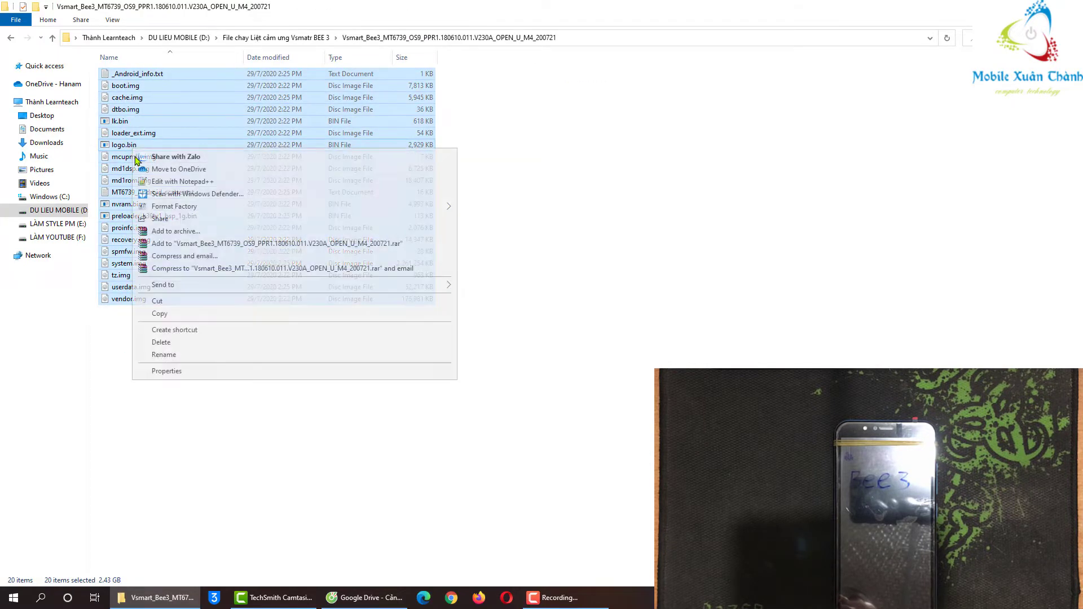
pyautogui.click(157, 314)
# - Paste the copied firmware files into the SP_Flash_Tool_v5.1848.01.001_ROUND3 folder inside New folder on the D: drive
pyautogui.click(51, 210)
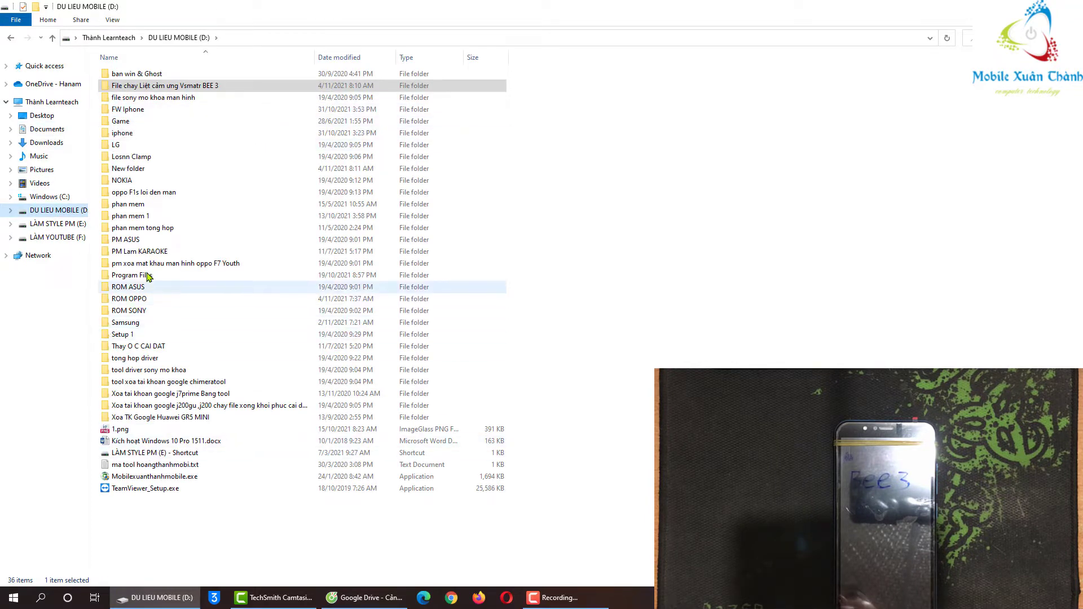
pyautogui.doubleClick(124, 169)
pyautogui.doubleClick(155, 75)
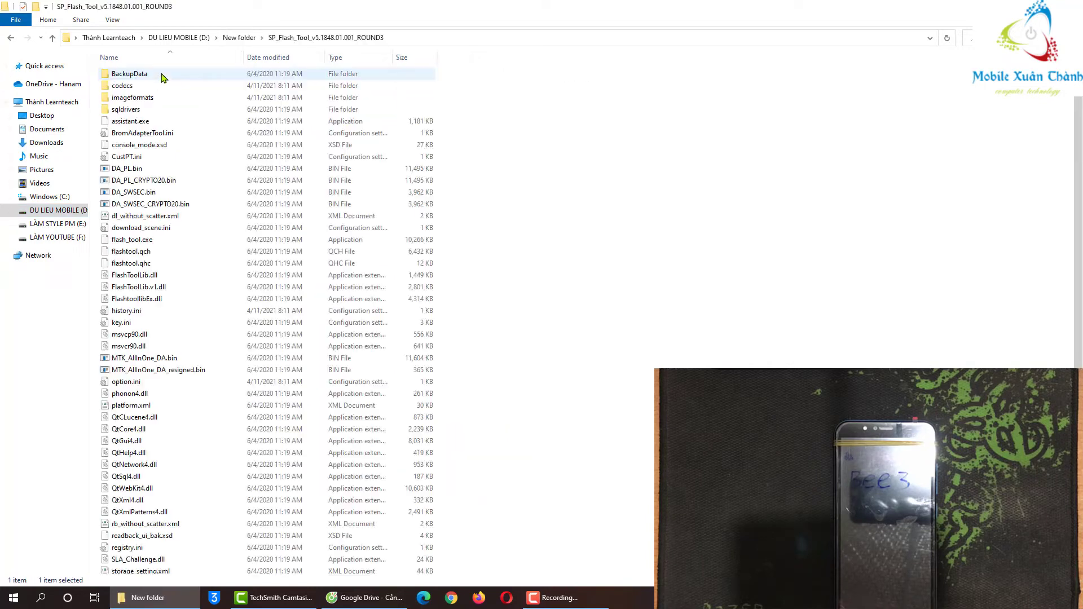
pyautogui.rightClick(464, 162)
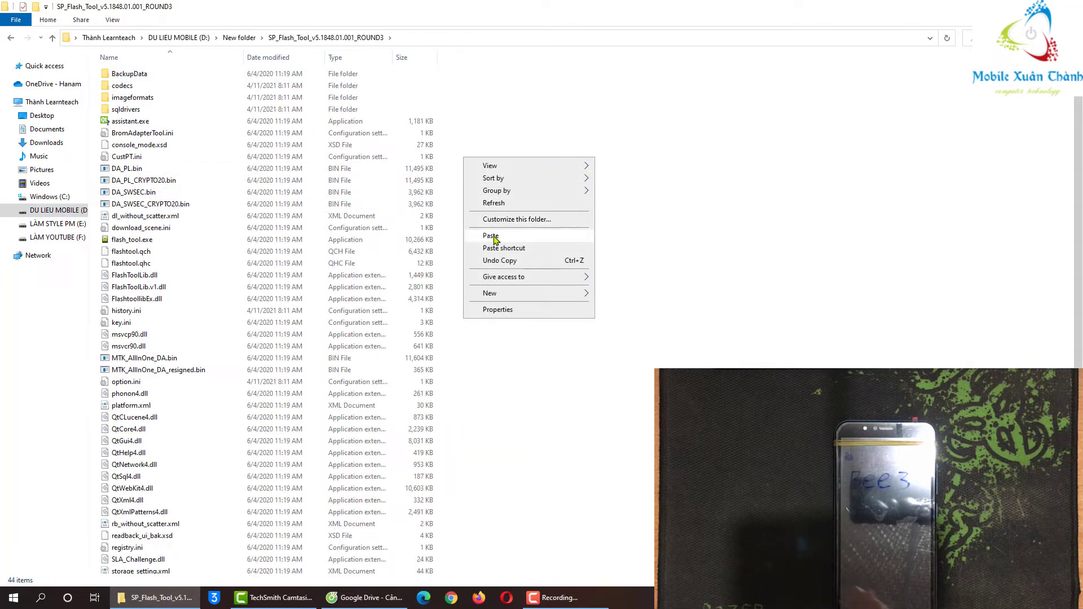
pyautogui.click(493, 241)
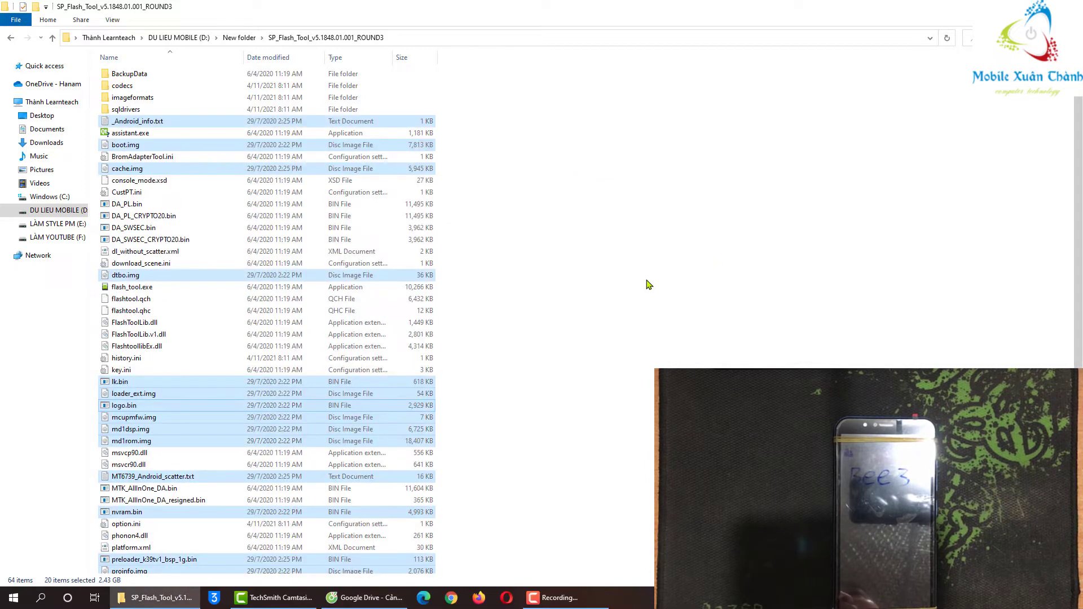
pyautogui.click(558, 251)
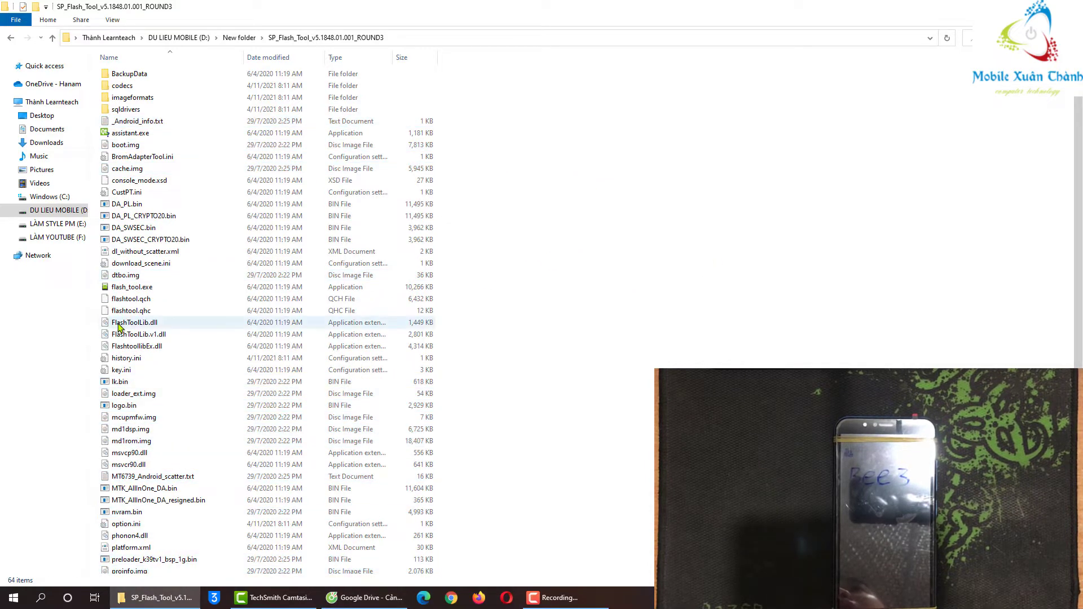
# - Run flash_tool.exe as administrator and load MTK_AllInOne_DA_resigned.bin as the download agent
pyautogui.rightClick(118, 286)
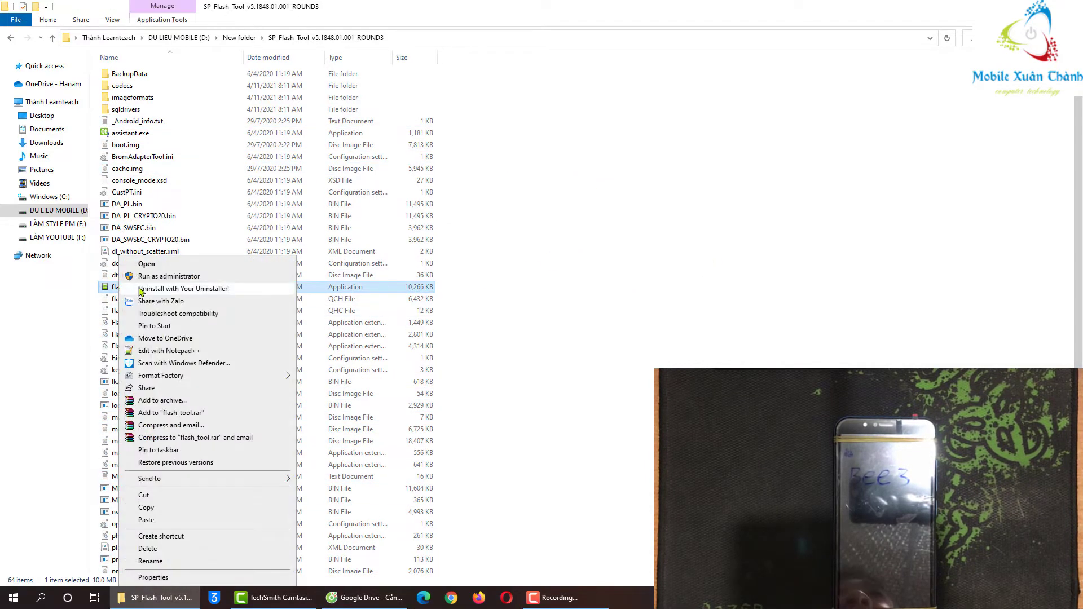
pyautogui.click(154, 276)
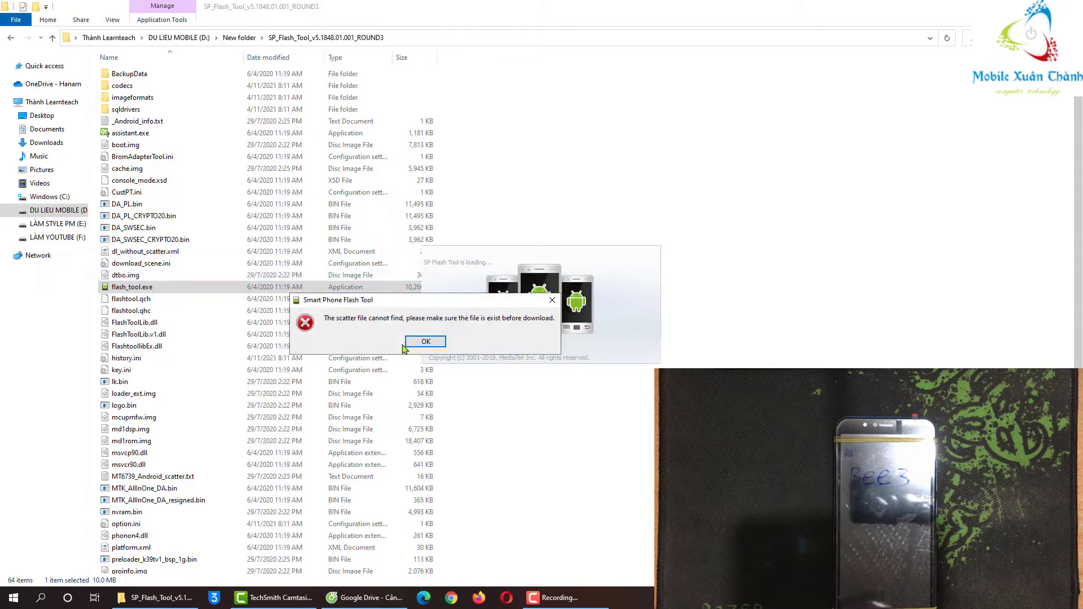
pyautogui.click(426, 342)
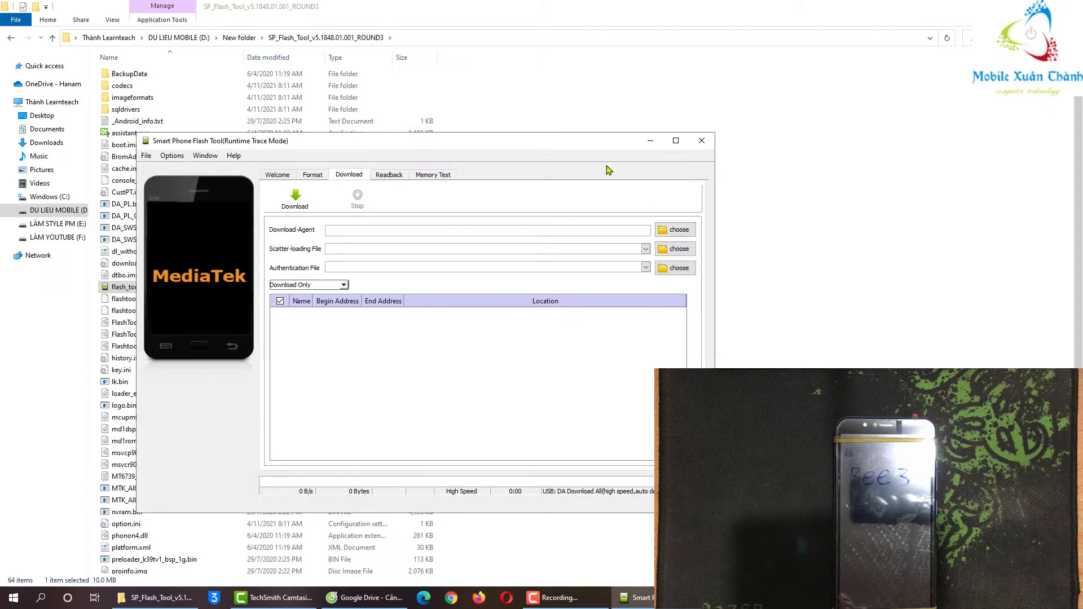
pyautogui.moveTo(551, 142); pyautogui.dragTo(486, 56)
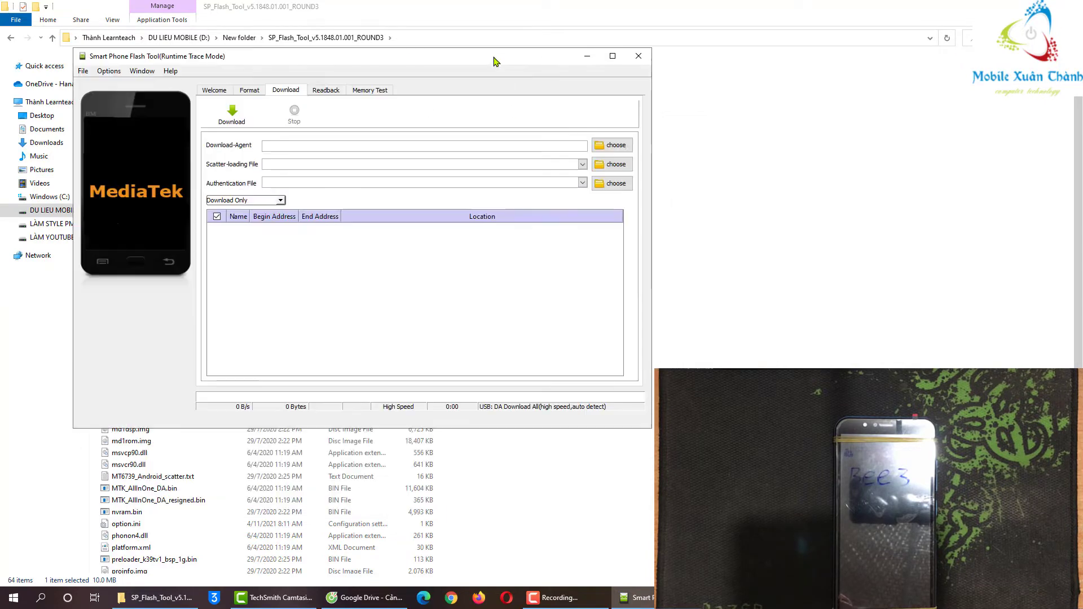
pyautogui.click(607, 148)
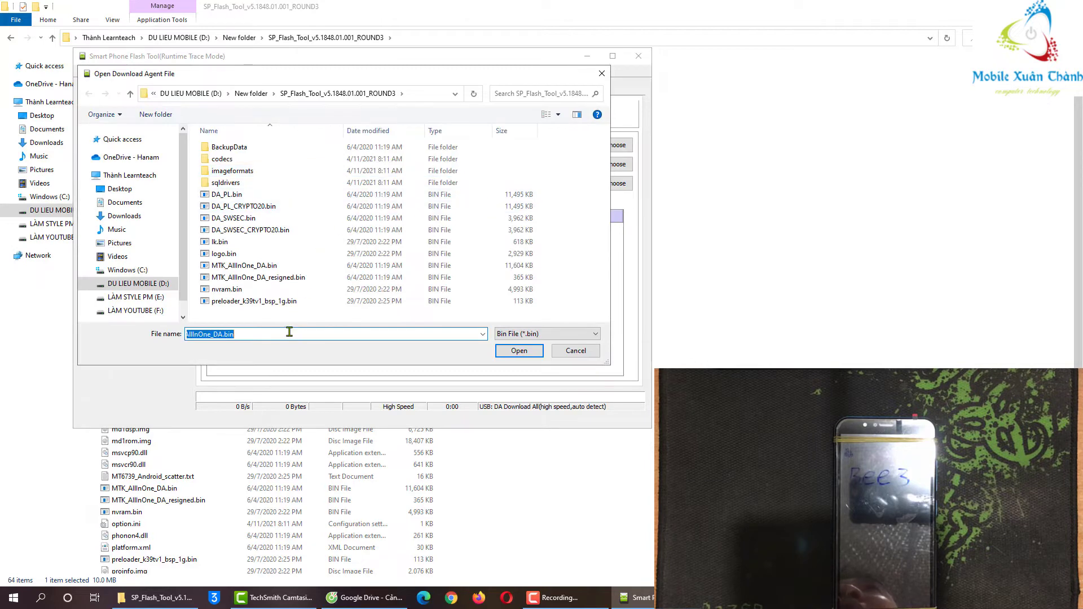
pyautogui.doubleClick(280, 277)
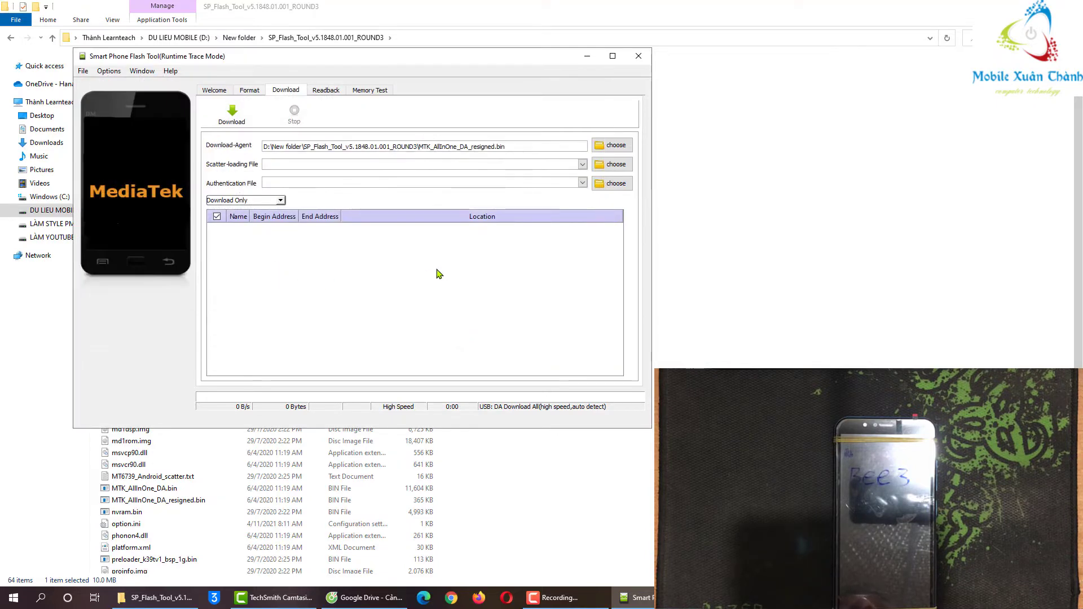
# - Leave the scatter file selection and look through the files in the SP_Flash_Tool folder
pyautogui.click(616, 165)
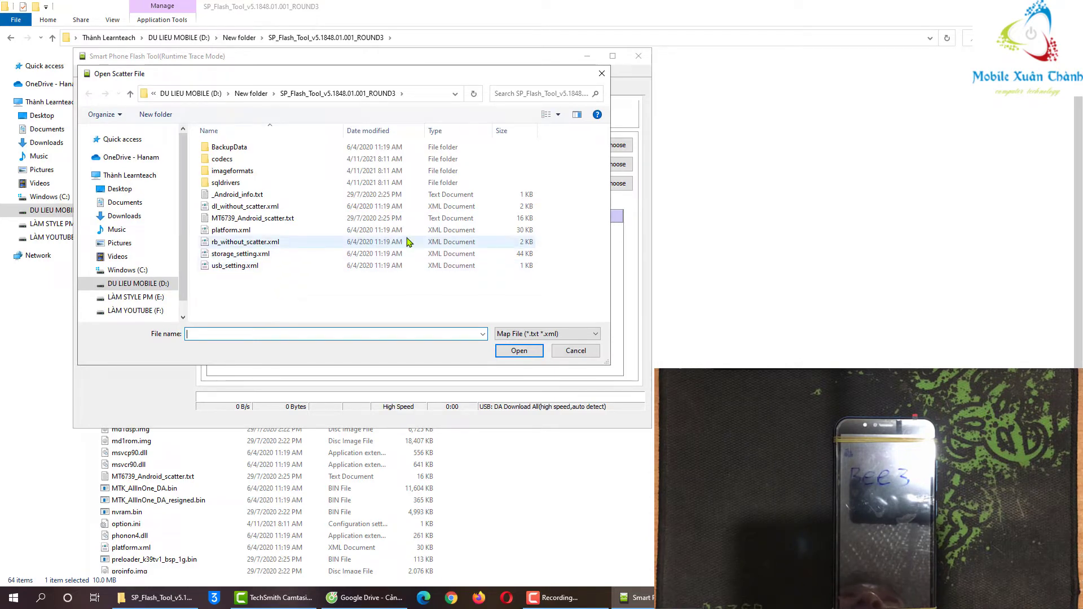
pyautogui.click(602, 73)
pyautogui.click(638, 55)
pyautogui.click(756, 238)
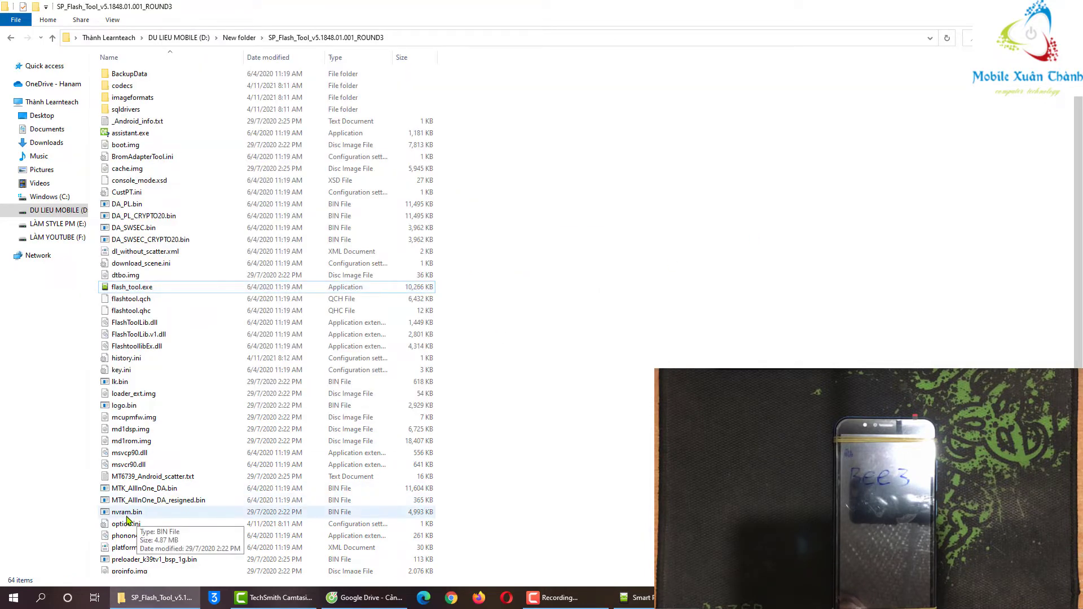
pyautogui.scroll(-5, 160, 316)
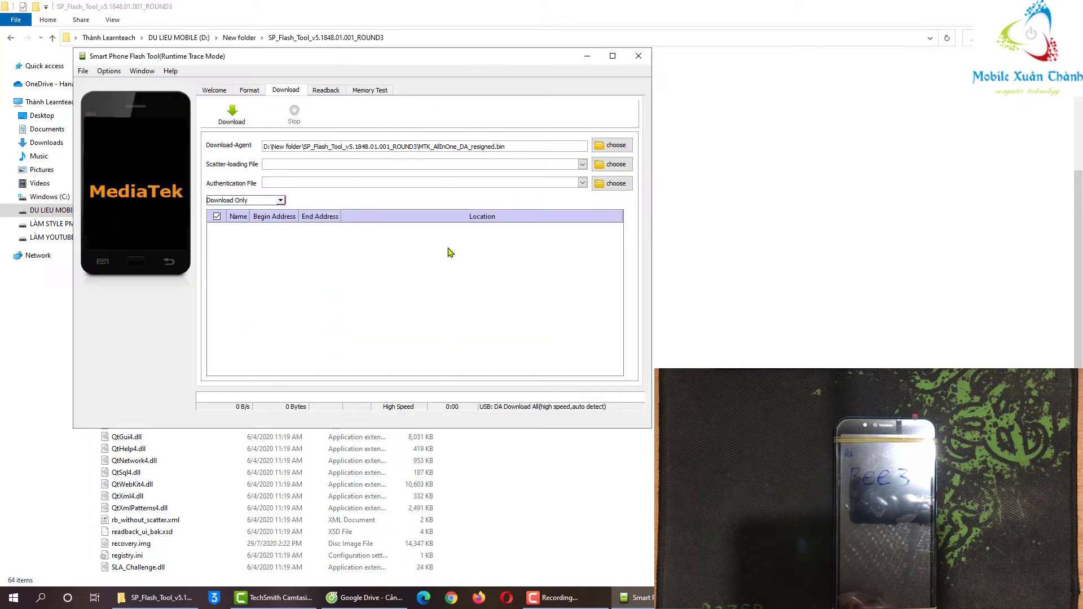
# - Load MT6739_Android_scatter.txt as the scatter-loading file and start the download in Download Only mode
pyautogui.click(616, 165)
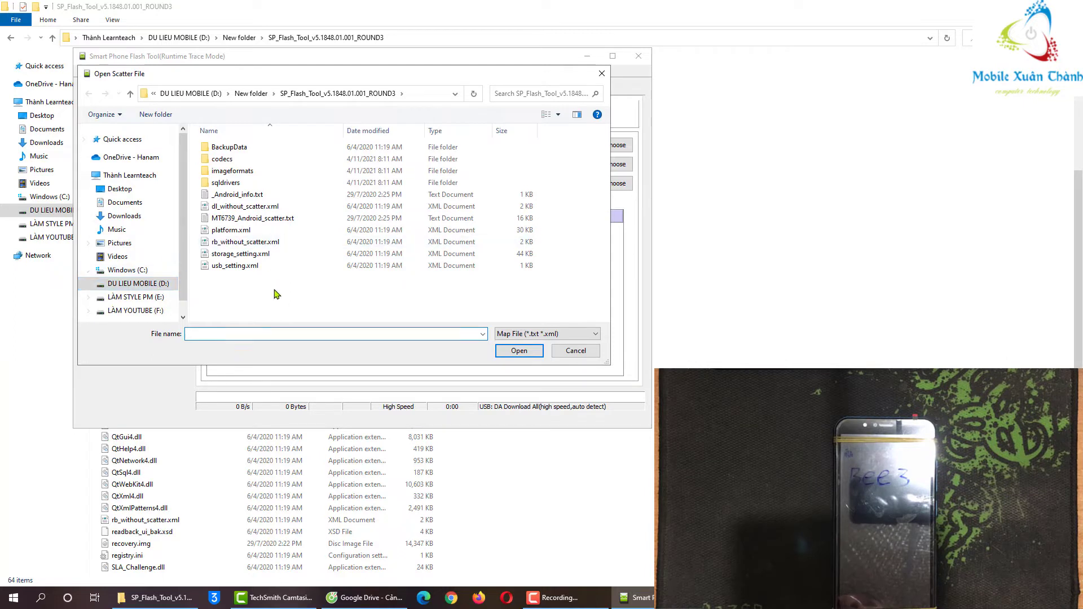
pyautogui.doubleClick(285, 220)
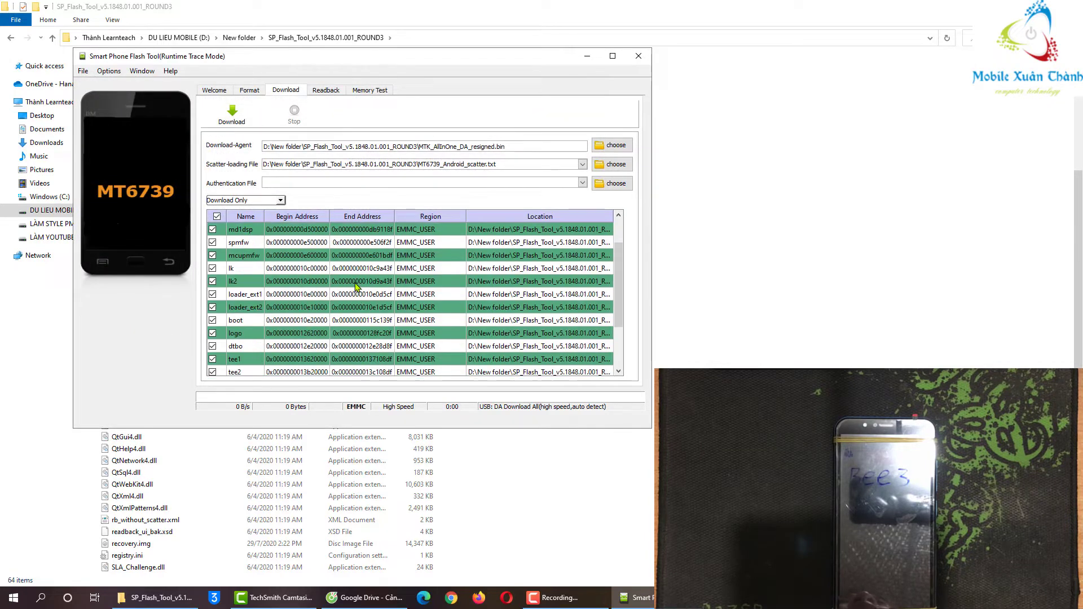
pyautogui.scroll(-2, 356, 286)
pyautogui.scroll(2, 356, 288)
pyautogui.click(233, 120)
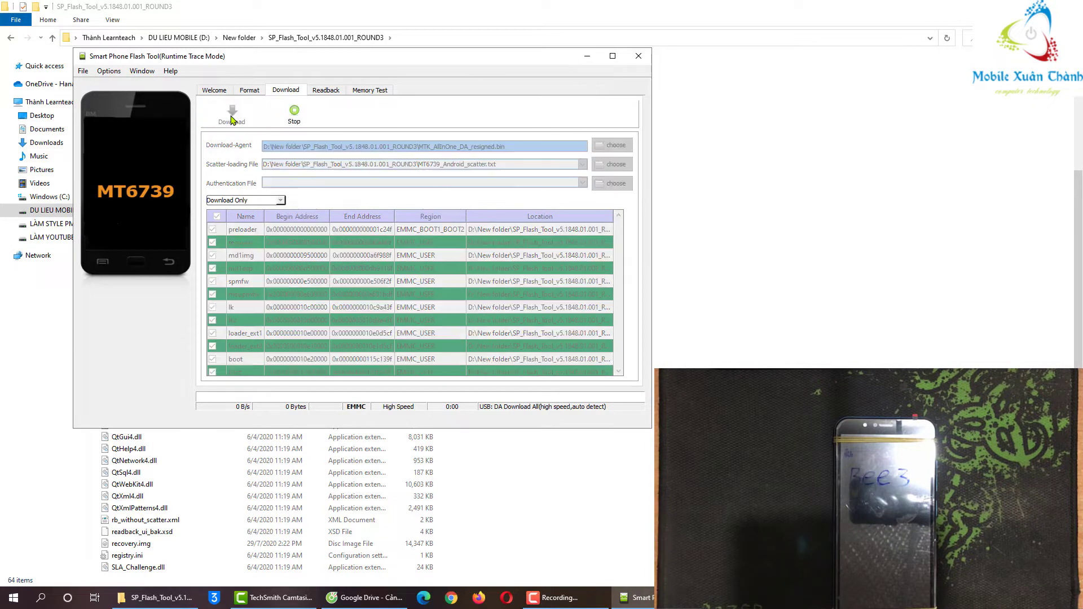